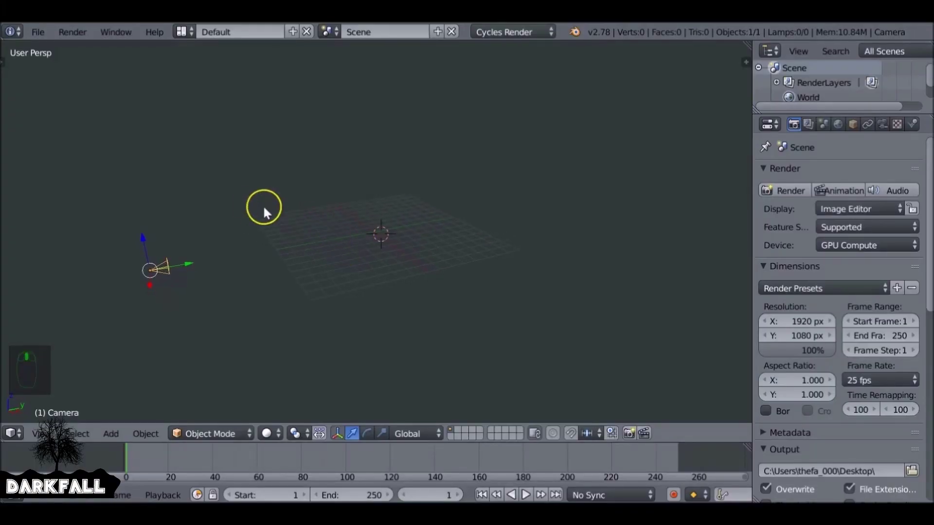
Step: Align the camera to the front view, move it closer to the grid centre along its green axis, and return to the camera view
key(KP_1)
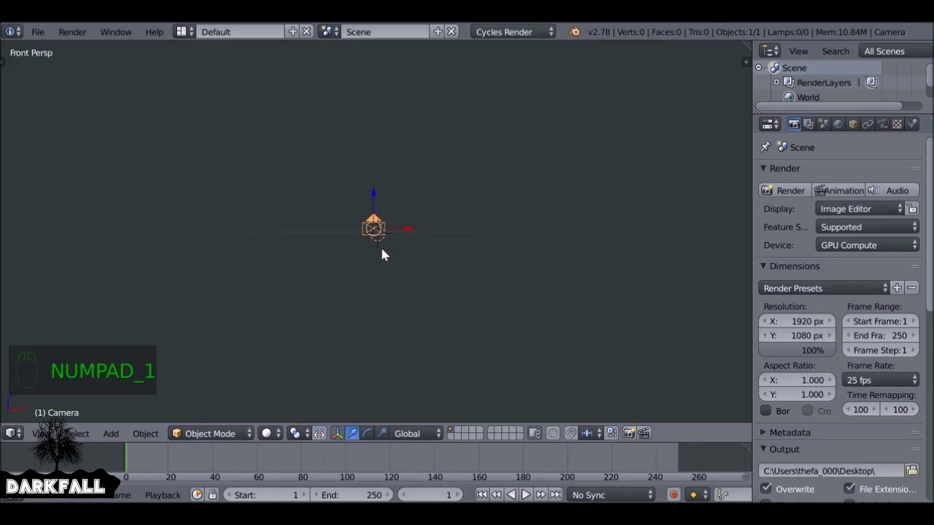
key(ctrl+alt+KP_0)
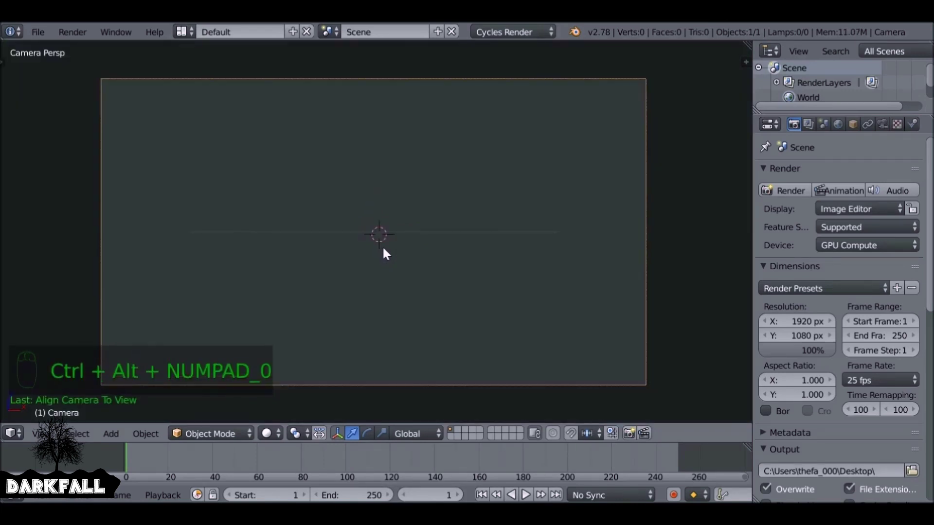
middle_drag(421, 200, 257, 229)
drag(35, 198, 299, 217)
middle_drag(328, 248, 415, 255)
key(KP_0)
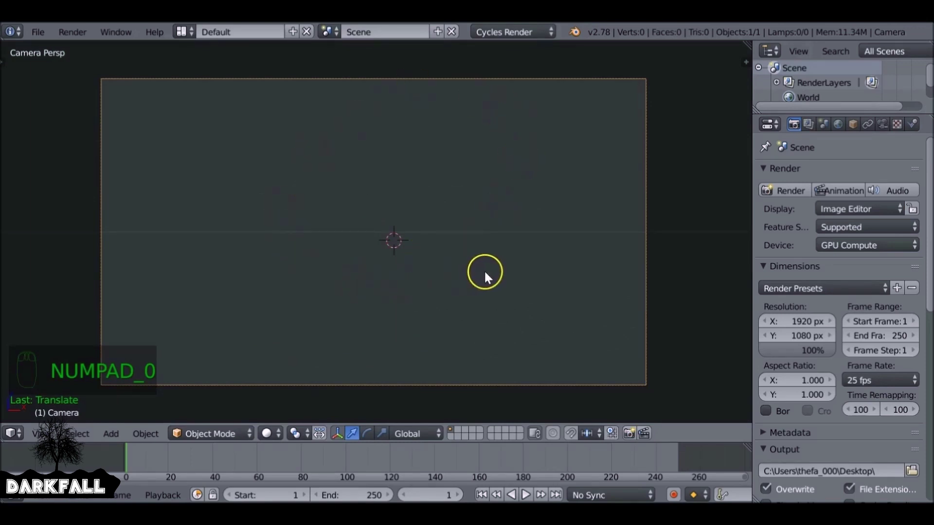
Step: Enable background images in the 3D view and load the hologram emitter still as the background image
key(n)
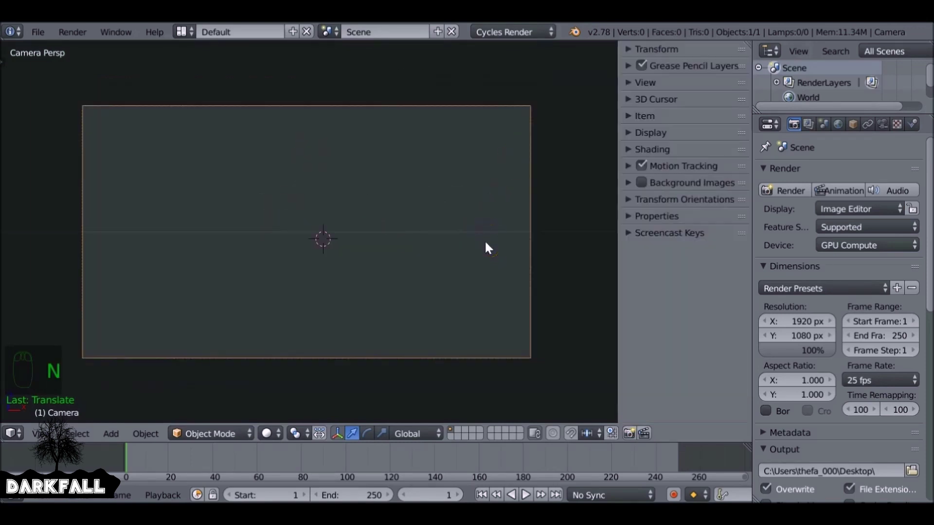
click(628, 184)
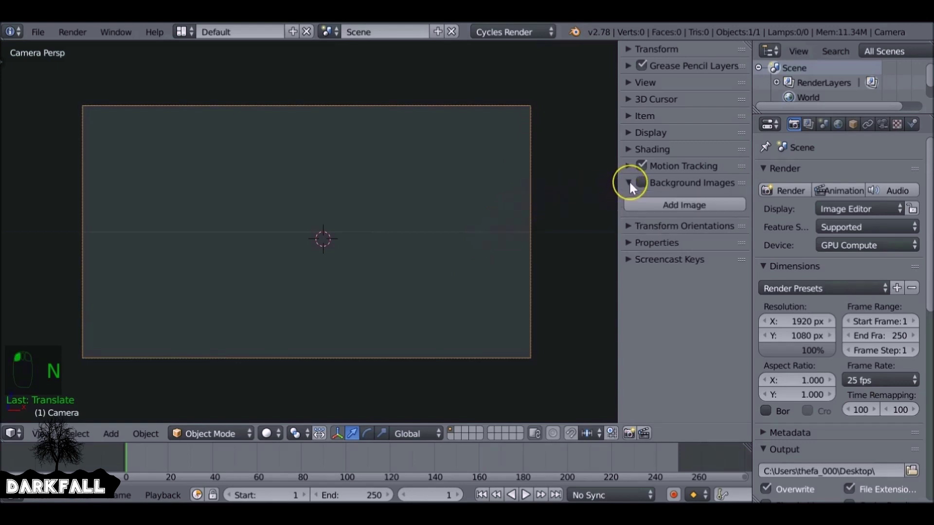
click(641, 182)
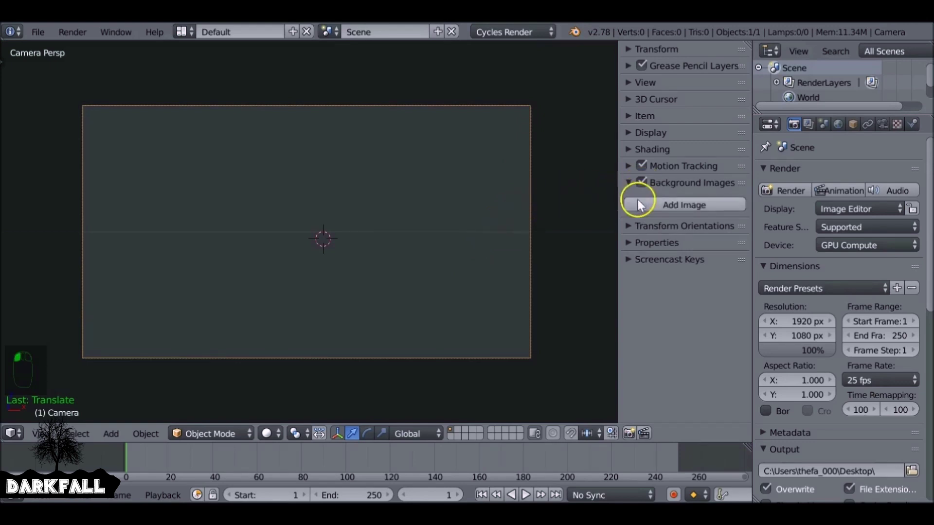
click(716, 203)
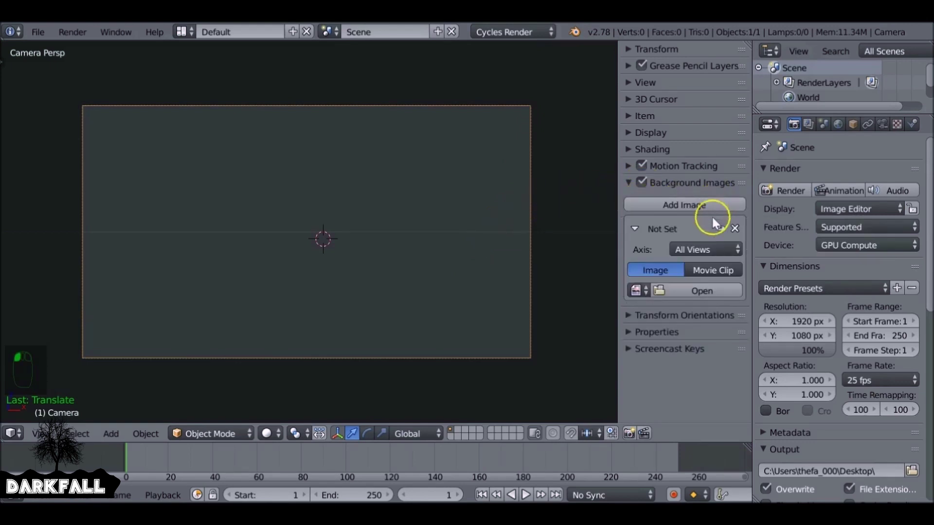
click(693, 287)
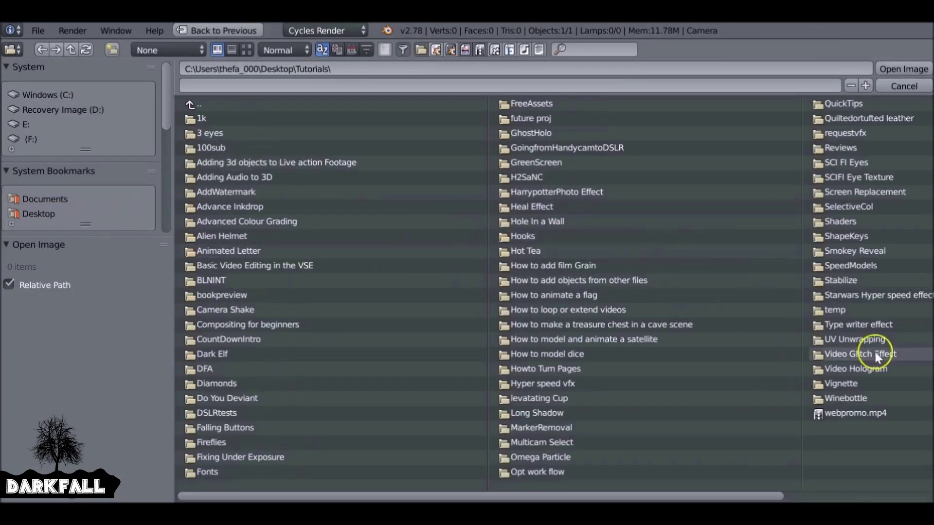
double_click(874, 351)
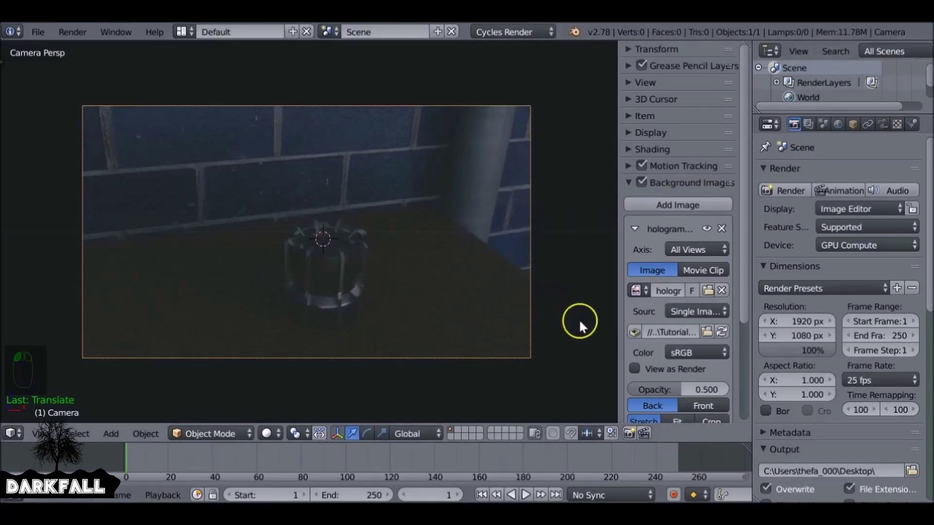
Step: Set the background image's opacity to about 0.769, hide the view properties, and save the file
drag(679, 388, 708, 388)
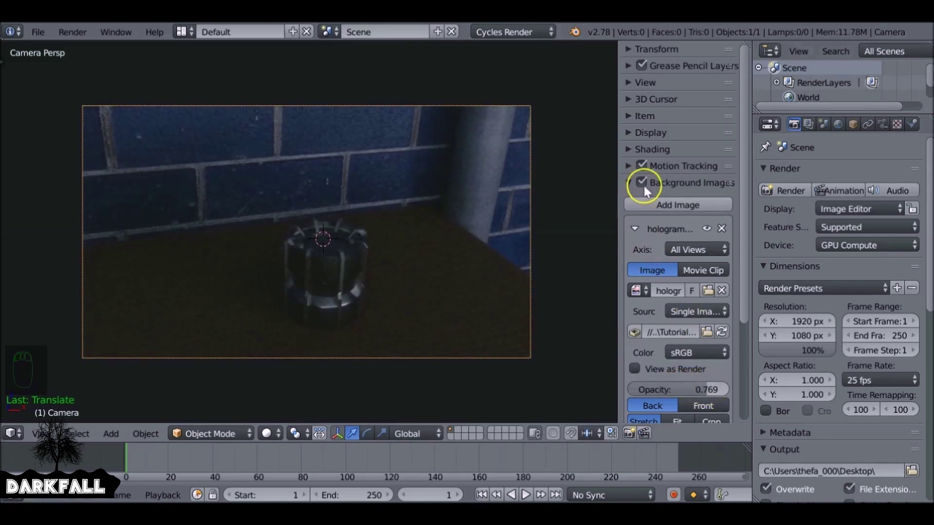
click(628, 183)
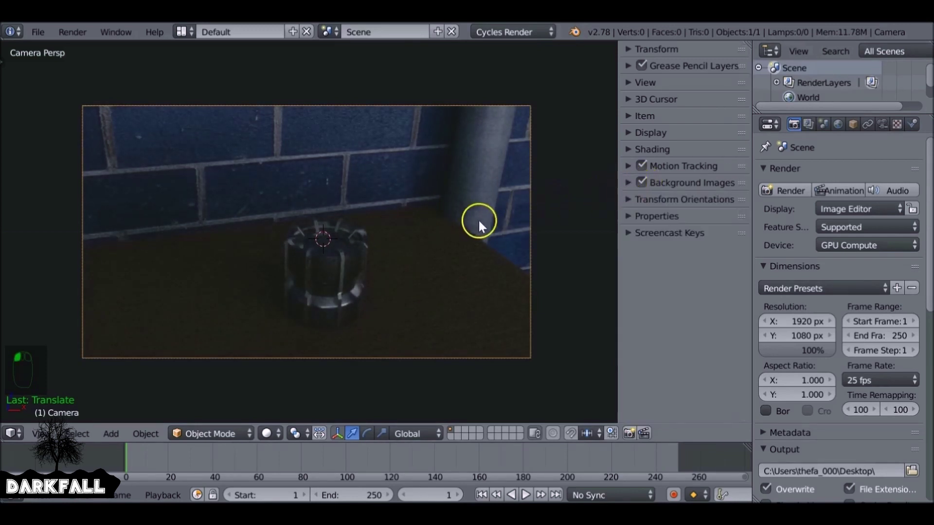
key(n)
shift+middle_drag(462, 229, 422, 217)
key(ctrl+s)
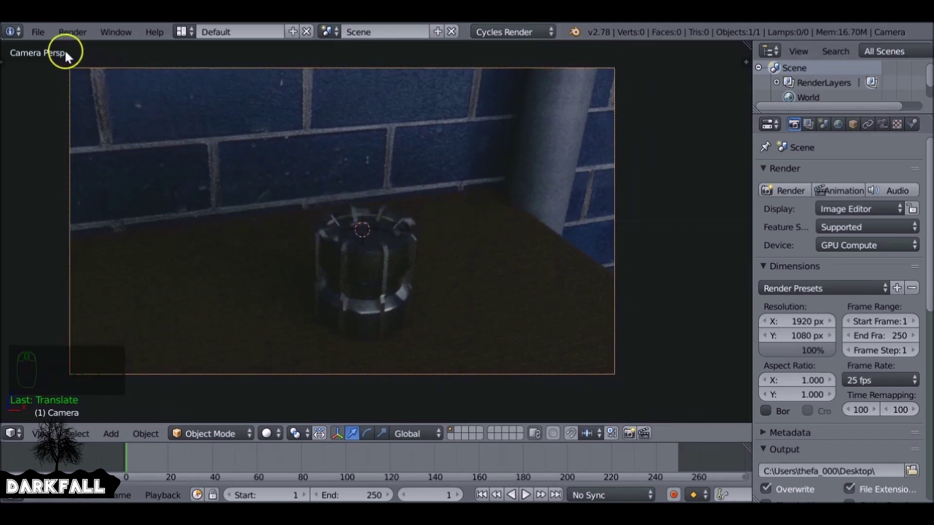
Step: Search the add-ons in the user preferences for "image", check the details of Import Images as Planes, and save the user settings
click(42, 31)
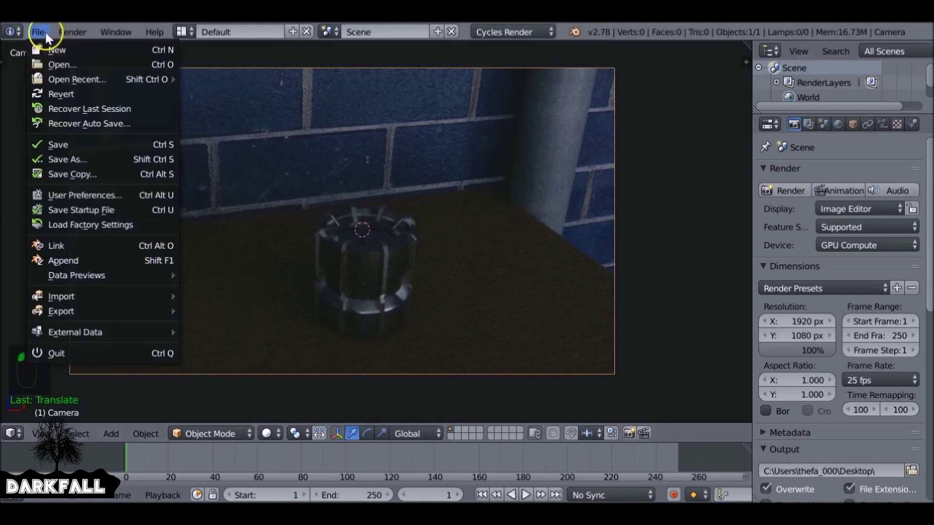
click(86, 194)
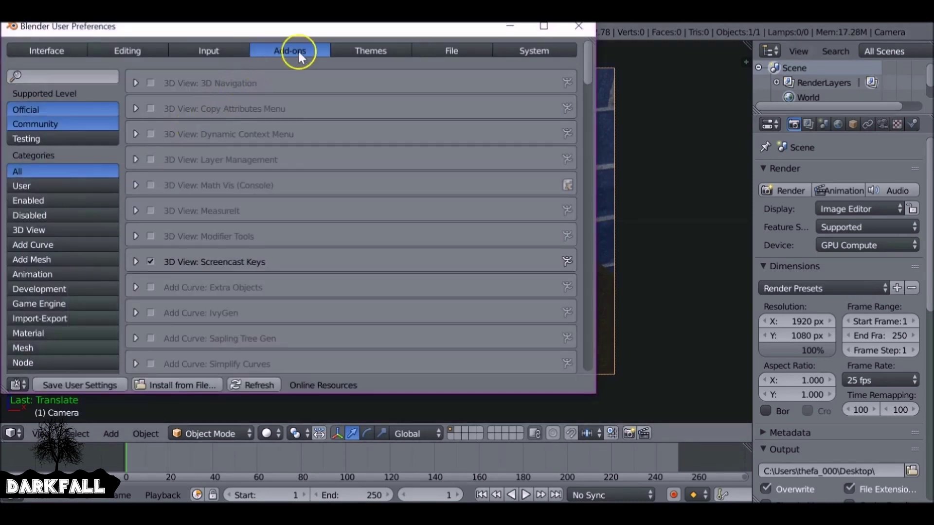
click(86, 77)
text(image)
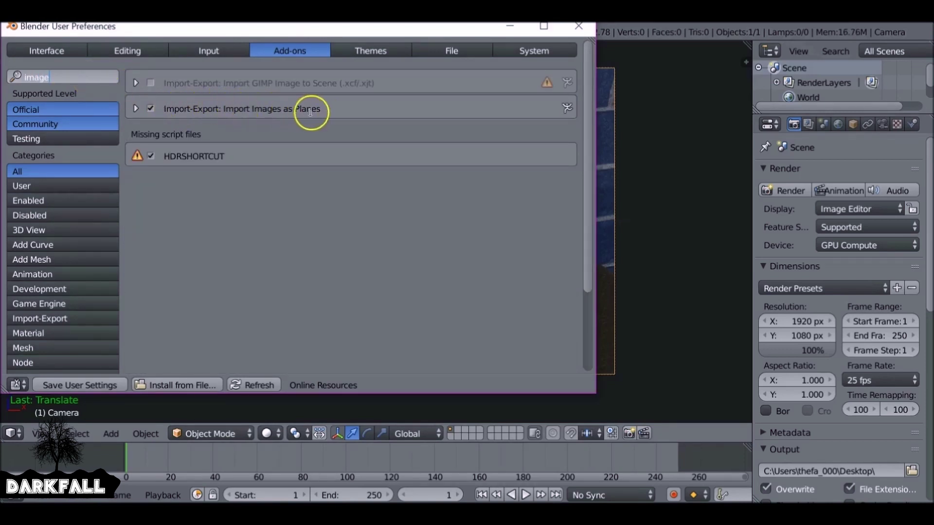
click(134, 110)
click(133, 108)
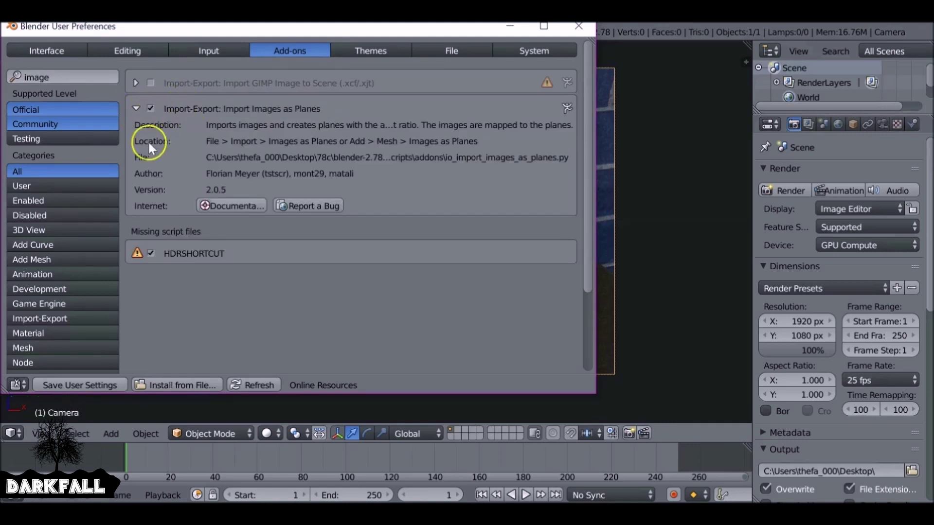
click(68, 383)
click(574, 24)
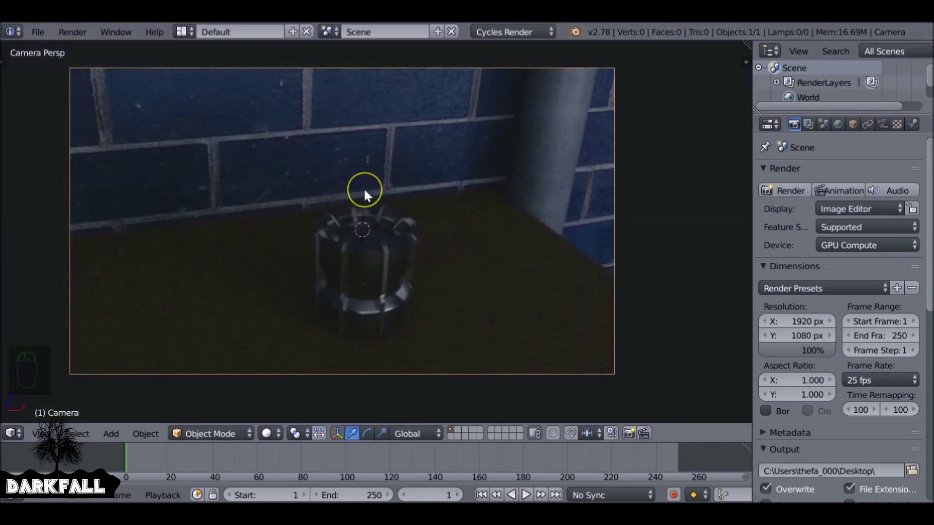
Step: Start adding an image as a plane and choose 0001.png from the Video Hologram\VFXcomps\Ballet folder
key(shift+a)
mouse_move(365, 192)
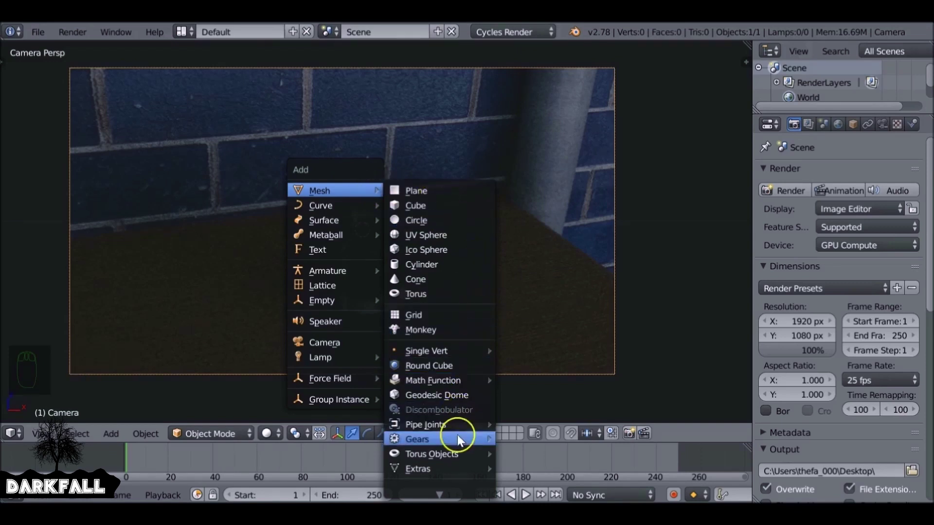
mouse_move(438, 496)
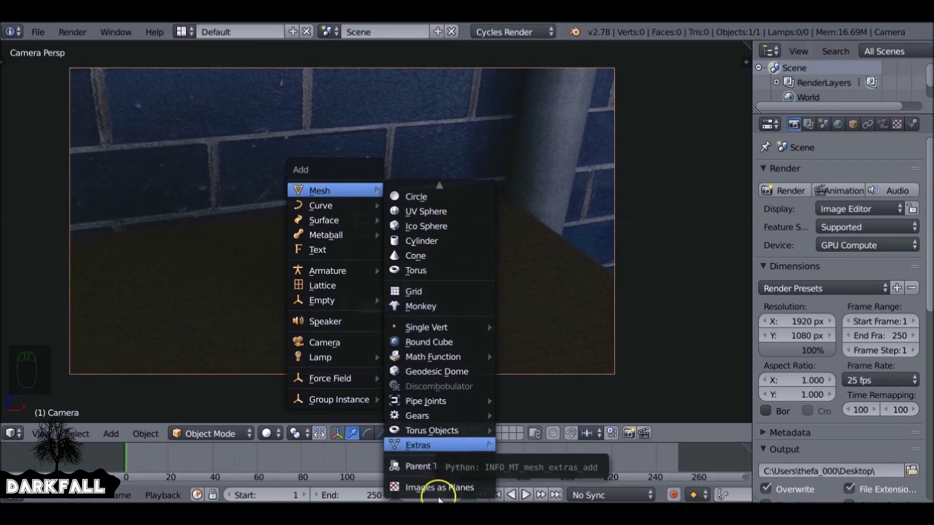
click(483, 485)
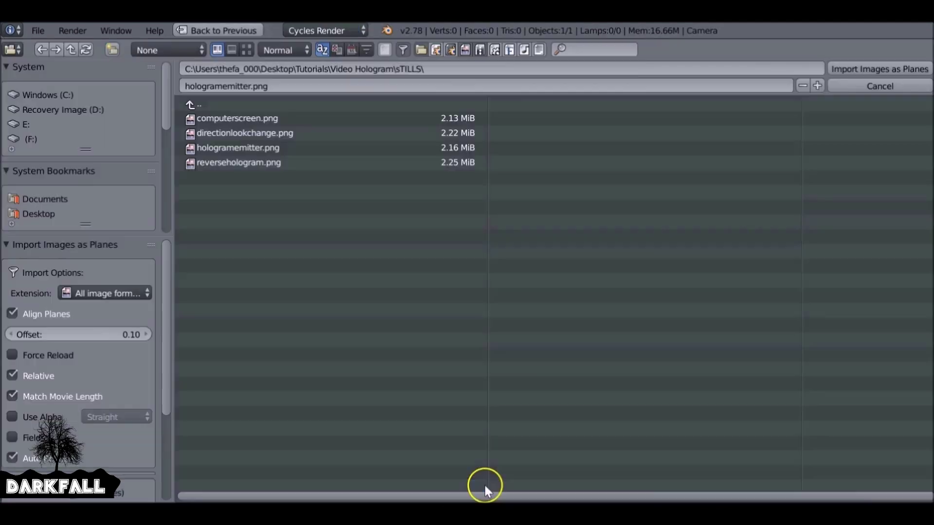
click(195, 103)
click(209, 177)
click(223, 115)
click(225, 118)
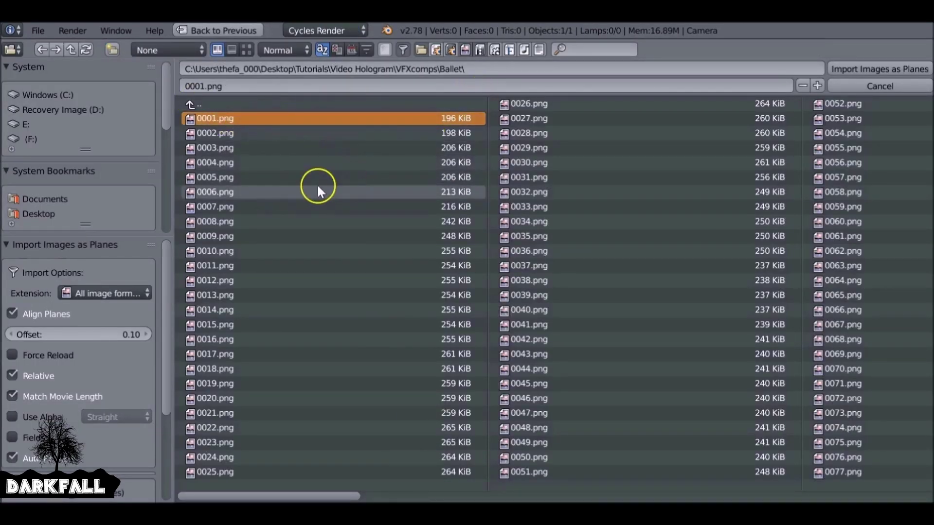
Step: Import the ballet image as a plane with Use Alpha set to Premultiplied and an Emission material
scroll(59, 385, down, 5)
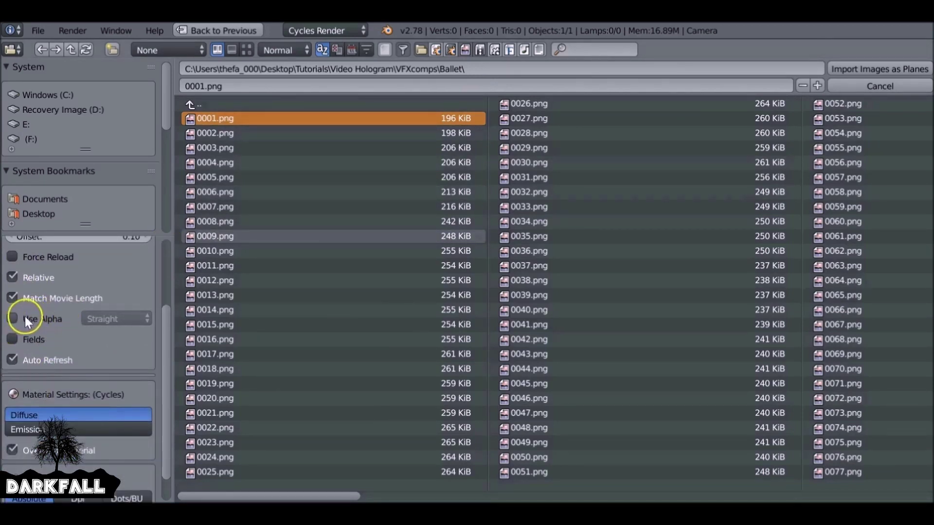
click(14, 320)
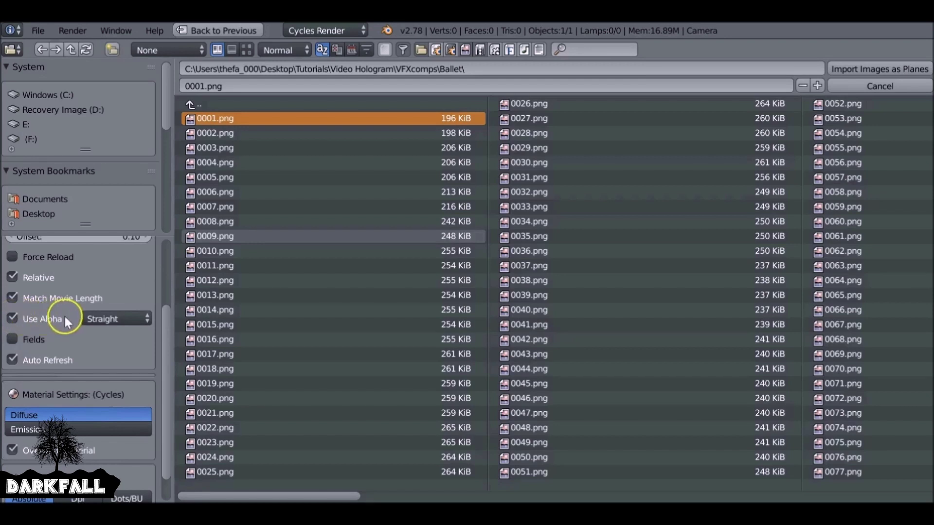
scroll(66, 316, down, 2)
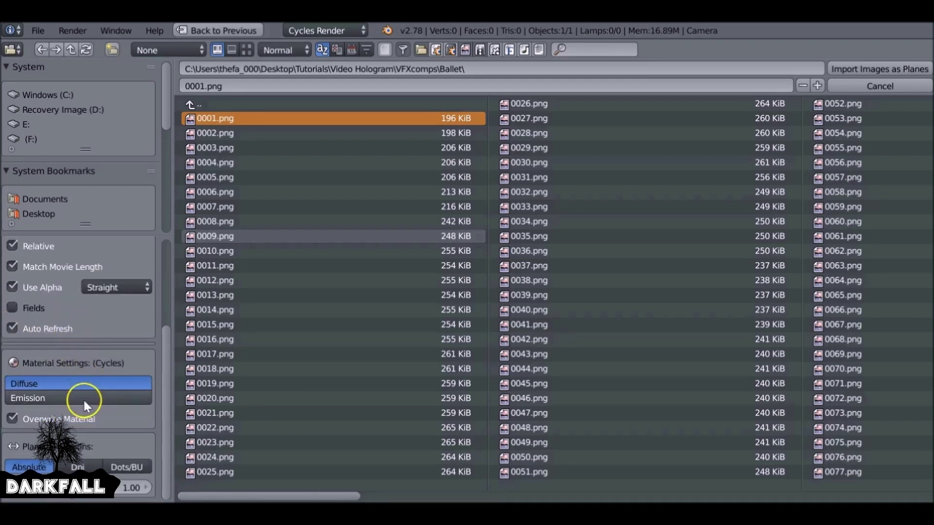
click(103, 288)
click(113, 254)
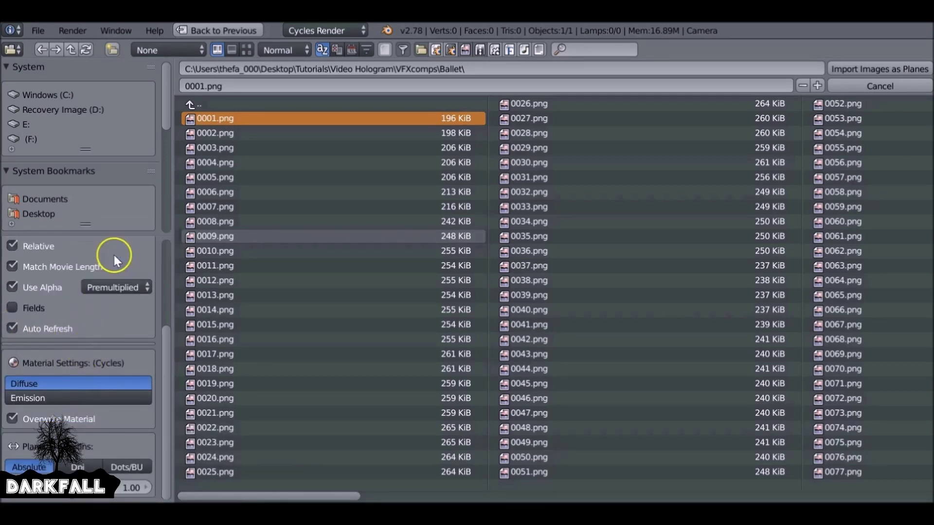
click(14, 398)
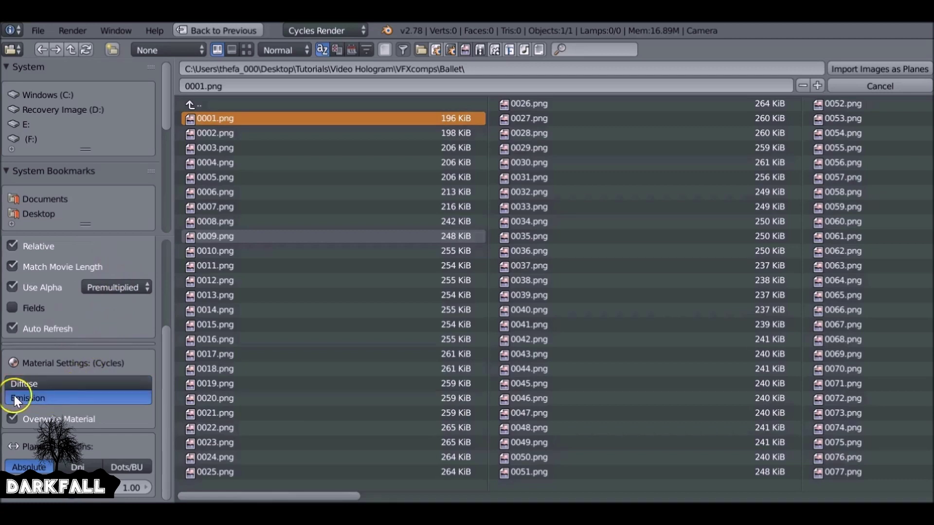
click(847, 69)
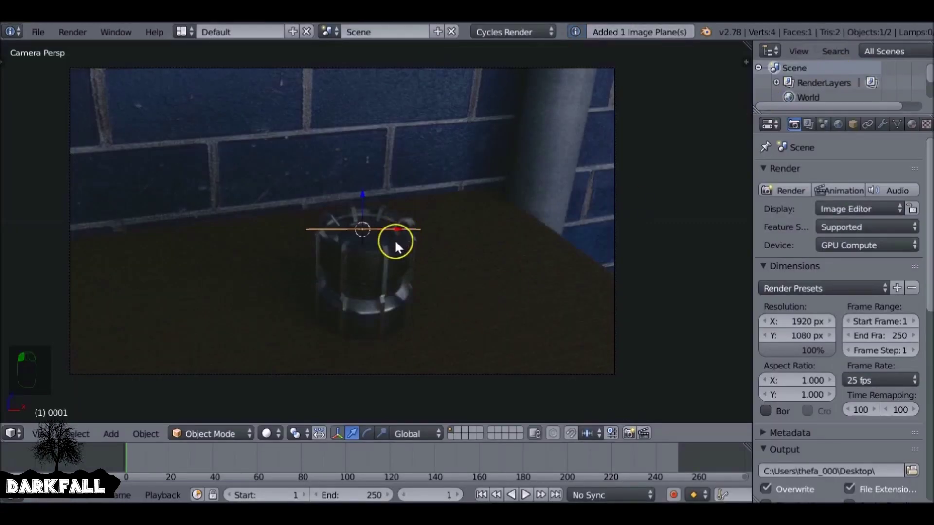
Step: Rotate the ballet plane 90° about the X axis and show the viewport in Material shading
key(r)
text(x)
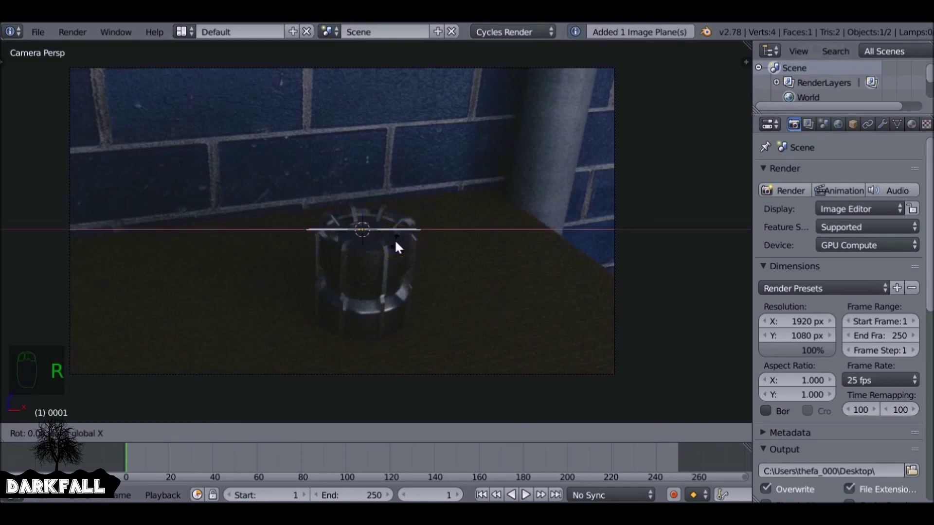
text(90)
key(Return)
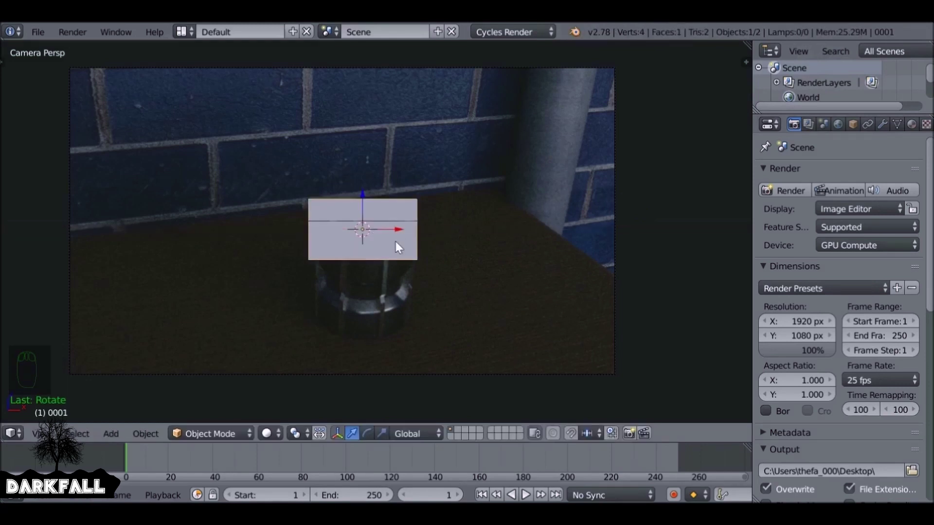
click(275, 434)
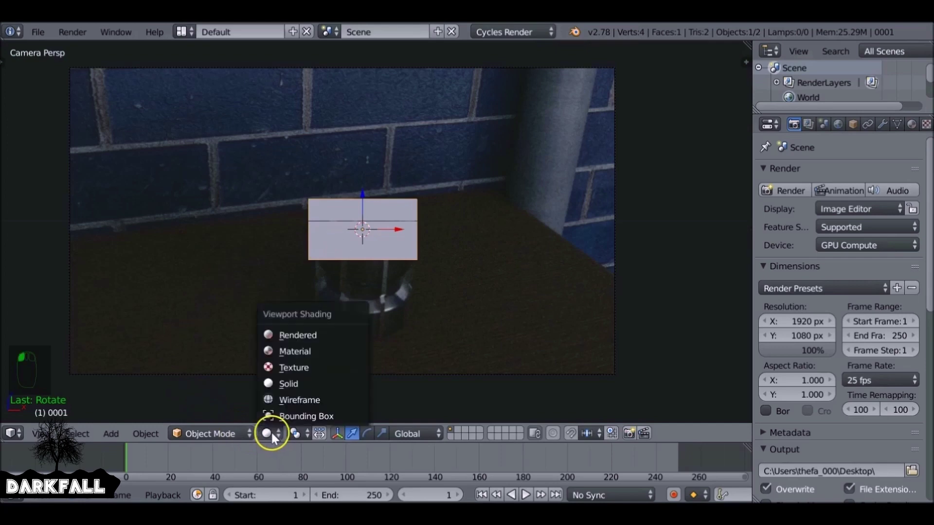
click(305, 351)
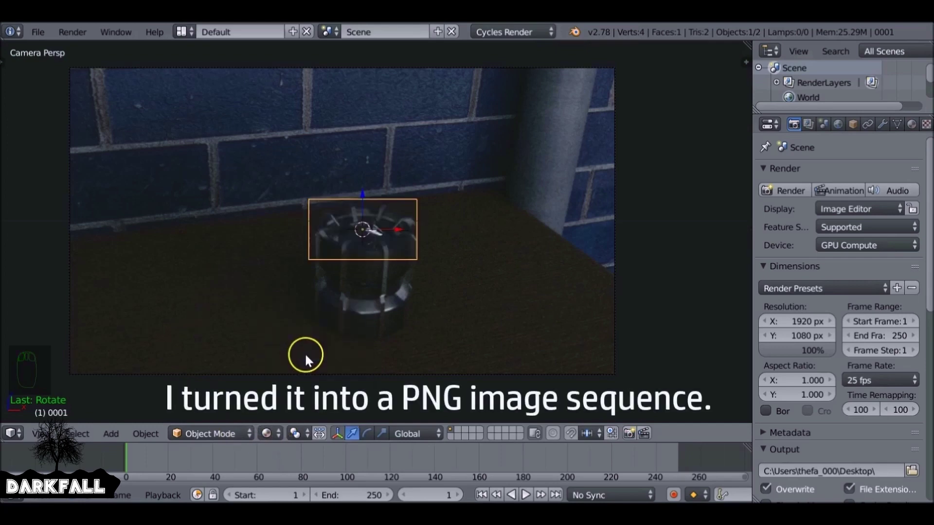
Step: Enlarge the ballet plane and move it so that the dancer stands just above the hologram emitter
key(s)
click(551, 197)
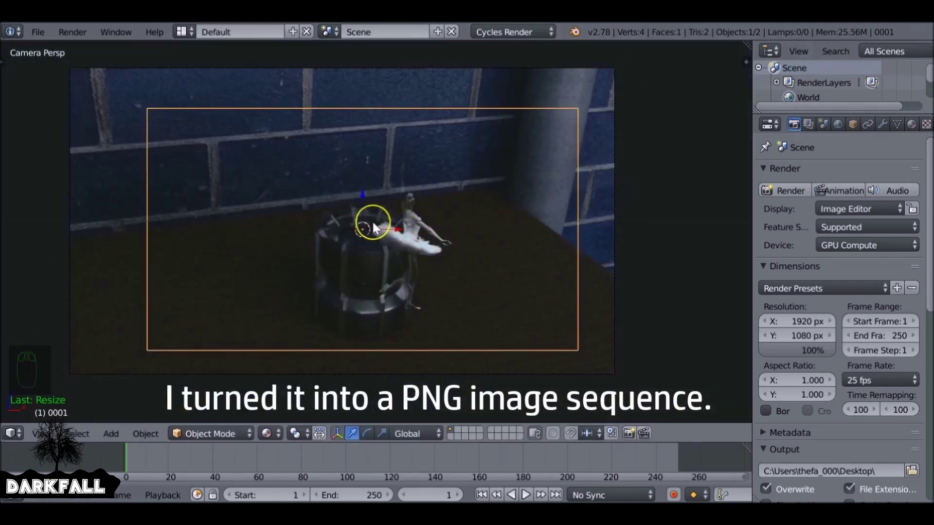
key(g)
click(386, 301)
drag(355, 194, 353, 152)
drag(390, 186, 375, 186)
click(376, 188)
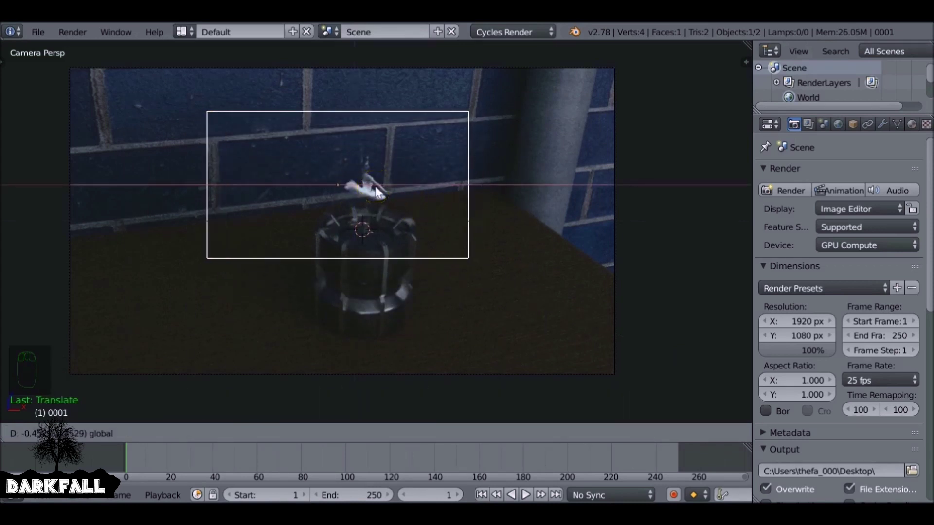
Step: Enlarge the ballet plane and tilt it with a free trackball rotation to suit the scene's perspective
key(s)
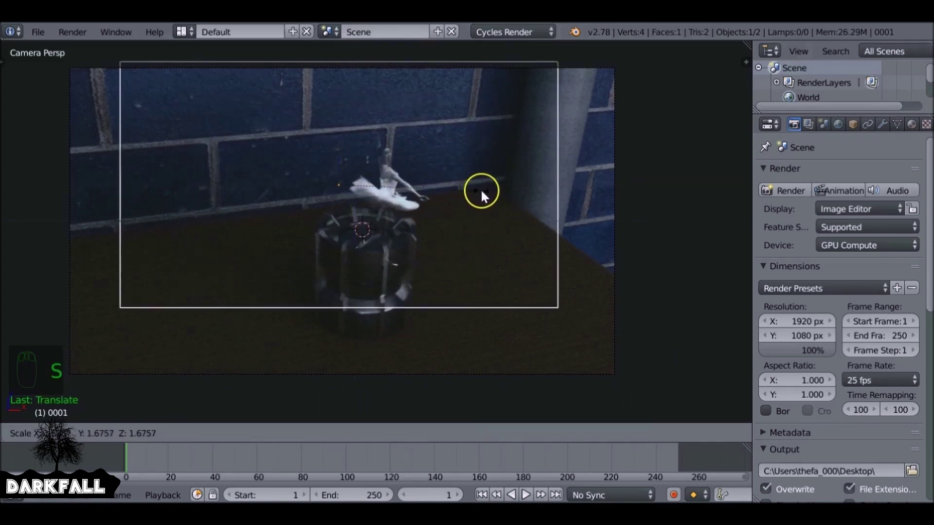
click(452, 185)
key(r)
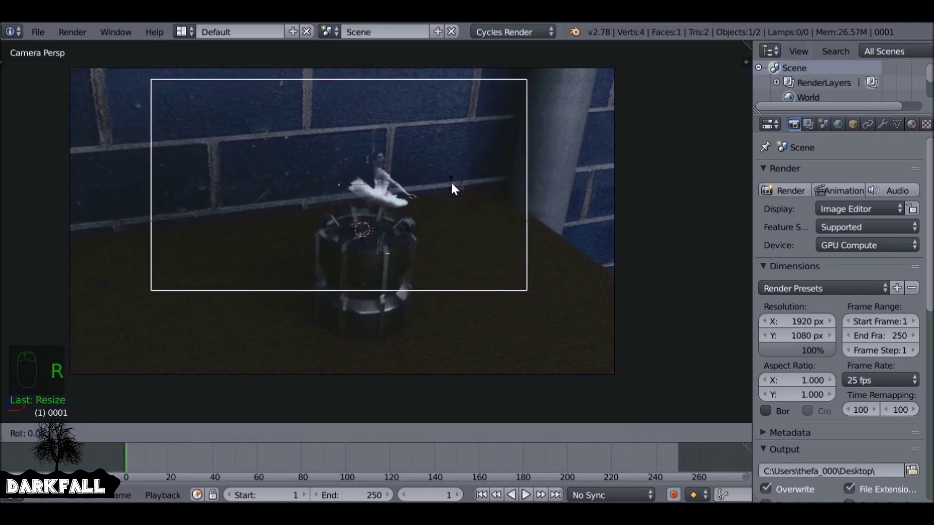
key(r)
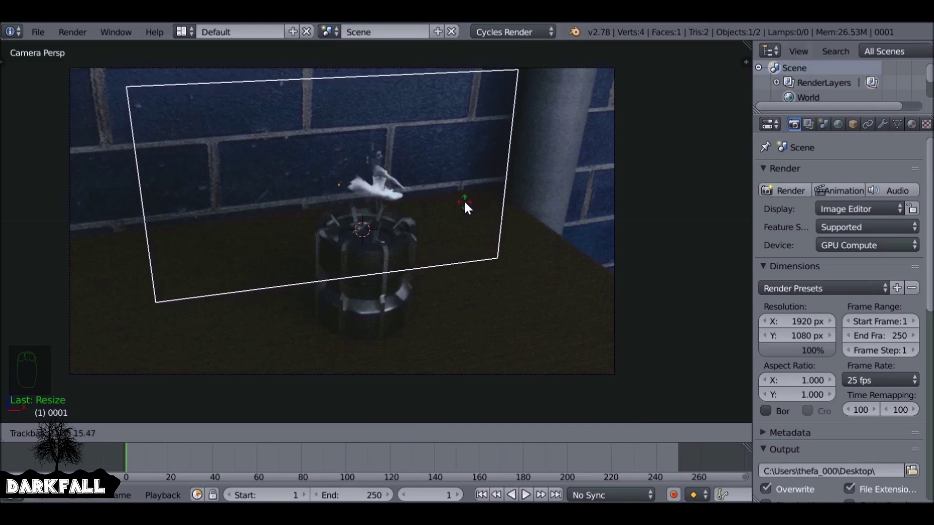
click(465, 205)
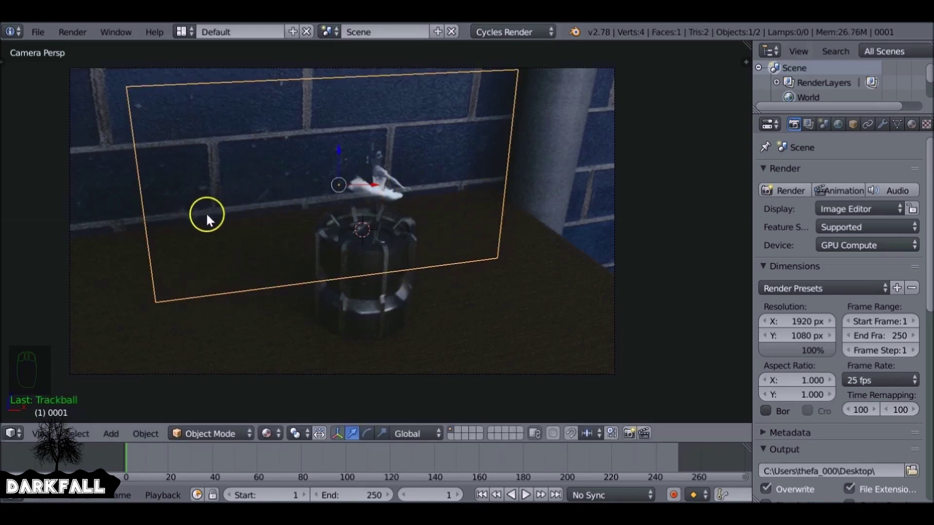
Step: Move the tilted ballet plane slightly so that the dancer sits higher above the emitter
scroll(370, 199, up, 1)
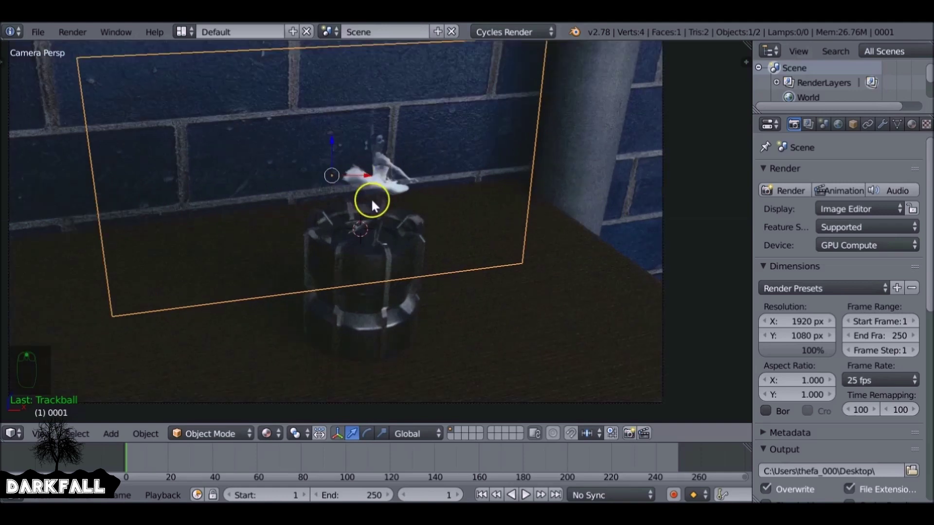
key(g)
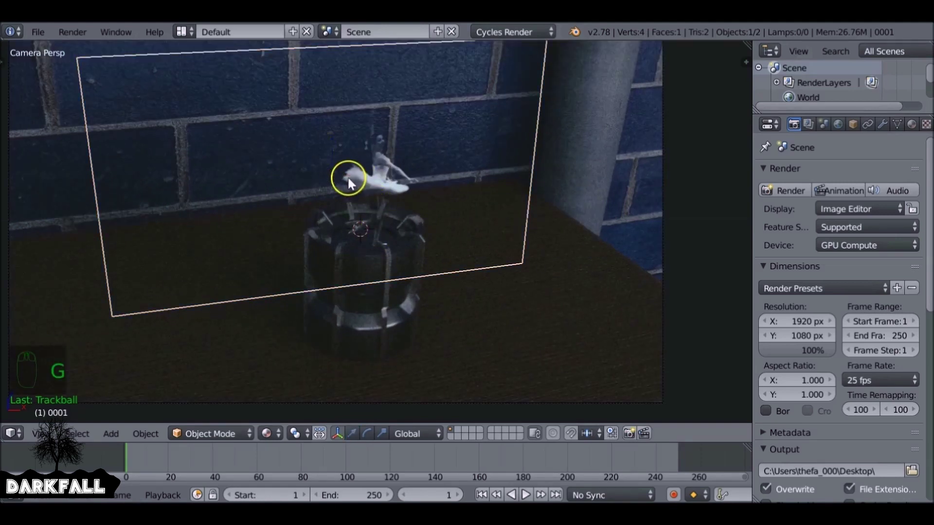
key(y)
key(z)
key(z)
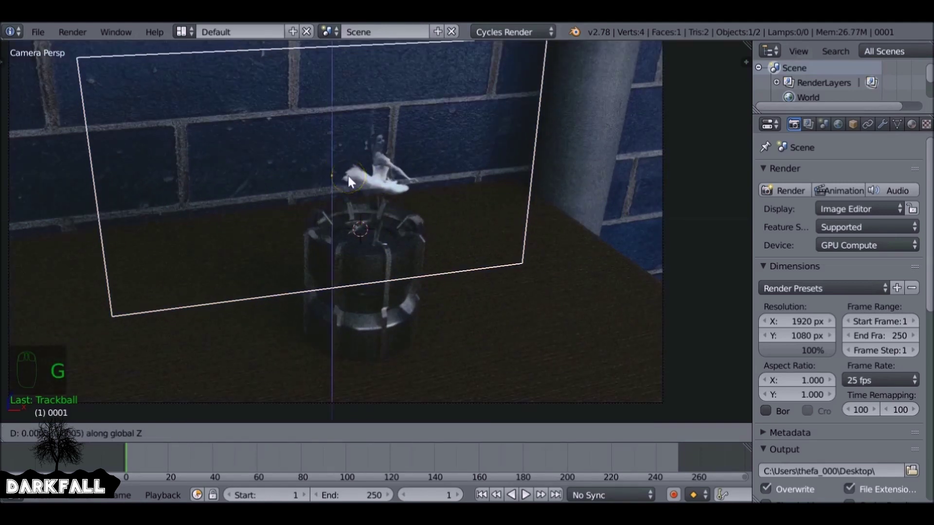
click(339, 154)
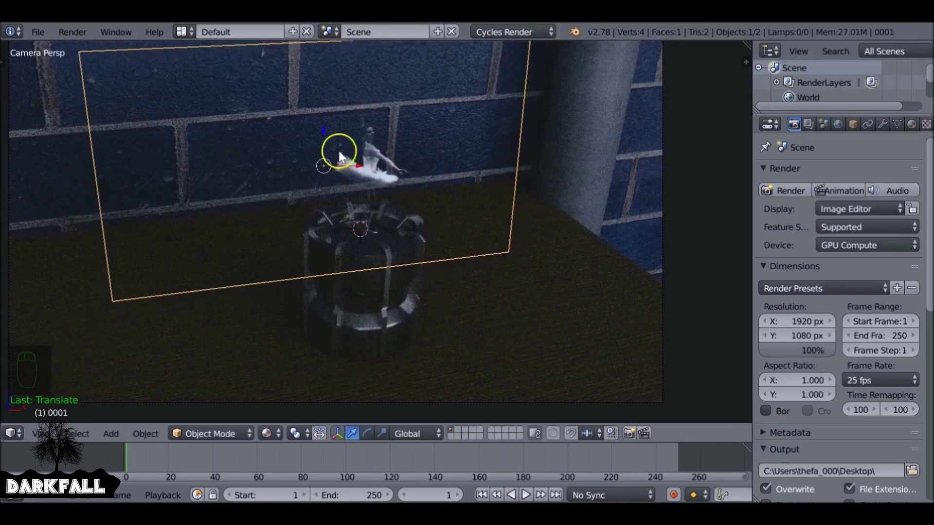
Step: Enlarge the ballet plane a little more and raise it along Z above the emitter, then save the file
key(s)
click(343, 165)
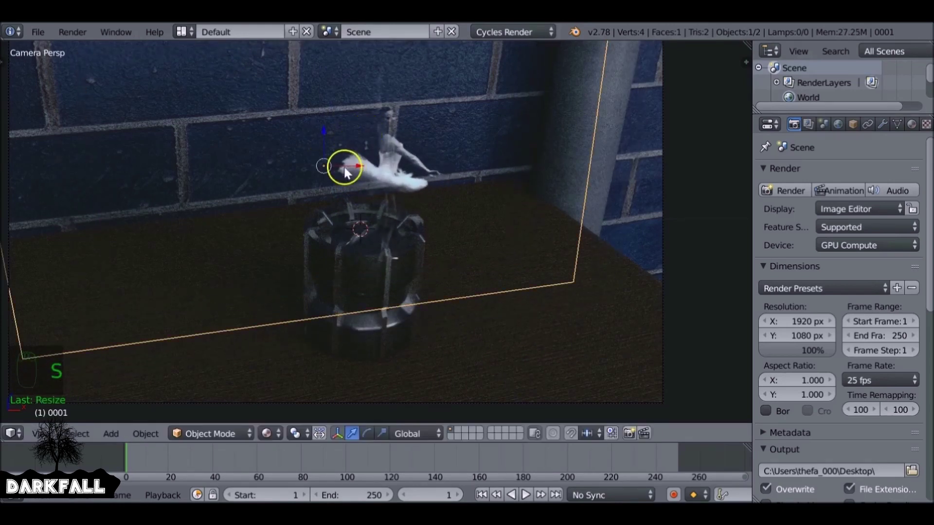
key(s)
click(378, 146)
drag(325, 133, 321, 117)
key(ctrl+s)
scroll(372, 224, down, 2)
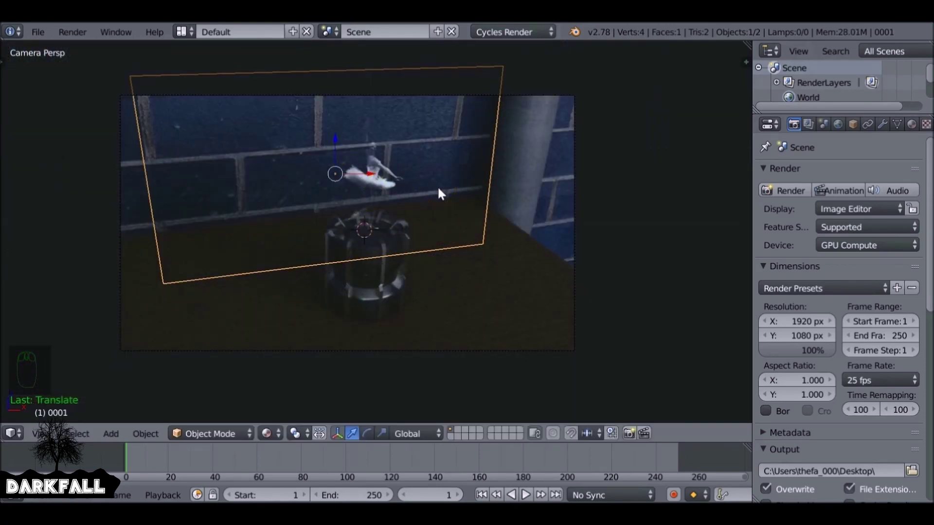
Step: Turn off the background image display in the camera view
key(n)
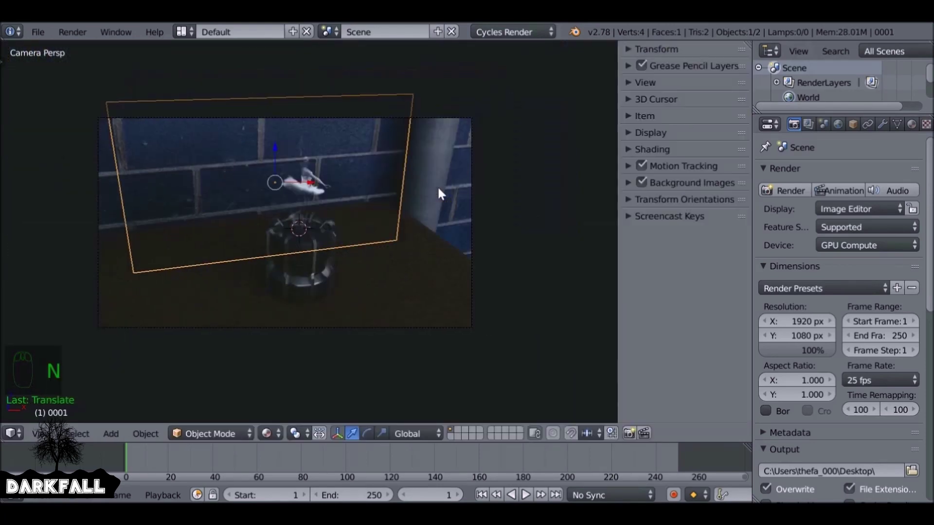
click(639, 182)
click(627, 183)
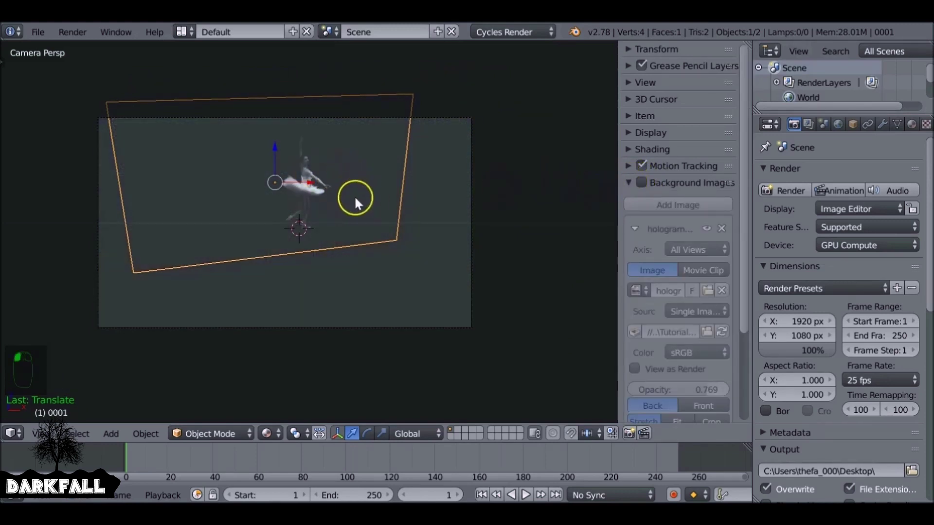
click(635, 178)
key(n)
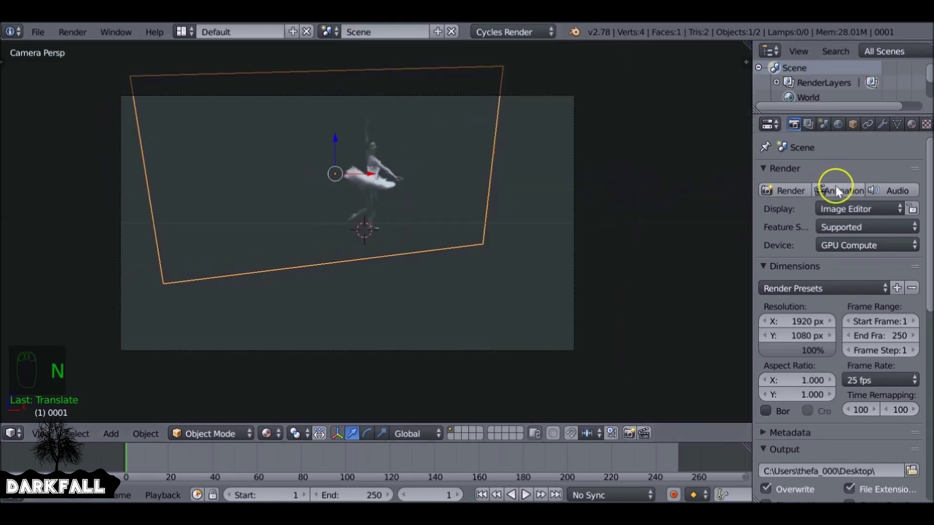
Step: Enable a transparent film background in the render settings
scroll(837, 209, down, 3)
scroll(788, 292, down, 6)
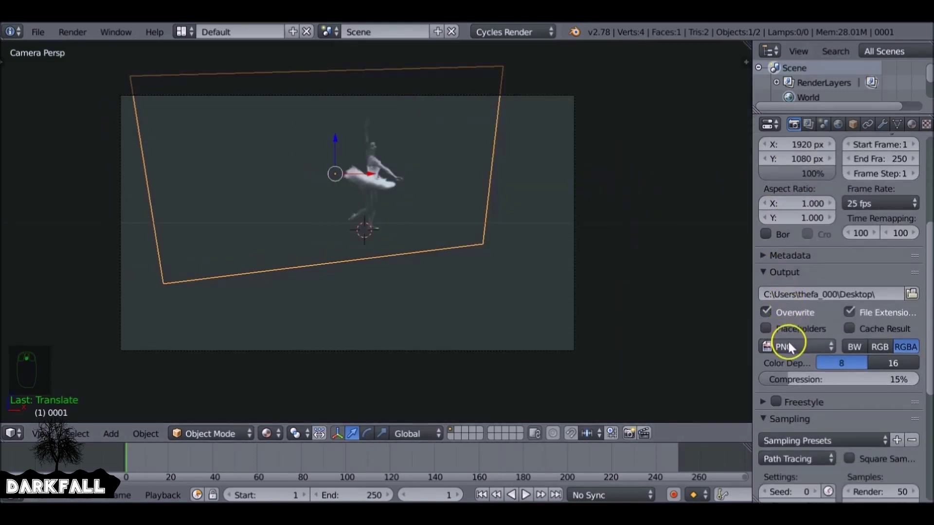
scroll(787, 340, down, 11)
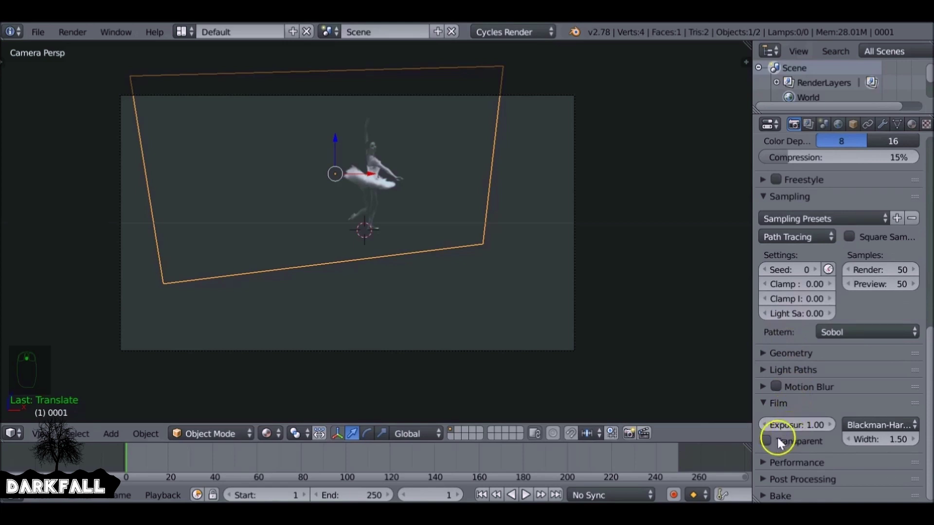
click(764, 440)
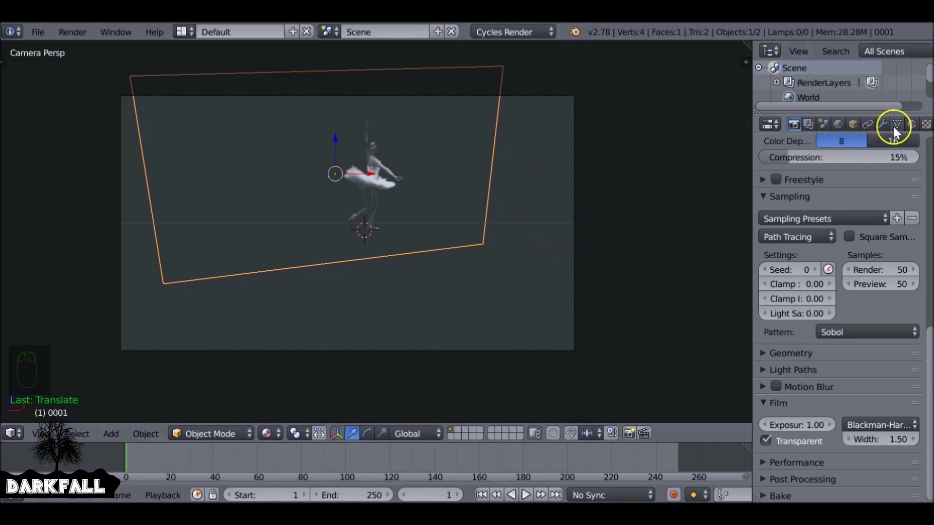
Step: Show the ballet plane's material settings and open its shader nodes in the Node Editor
click(911, 124)
scroll(859, 327, down, 2)
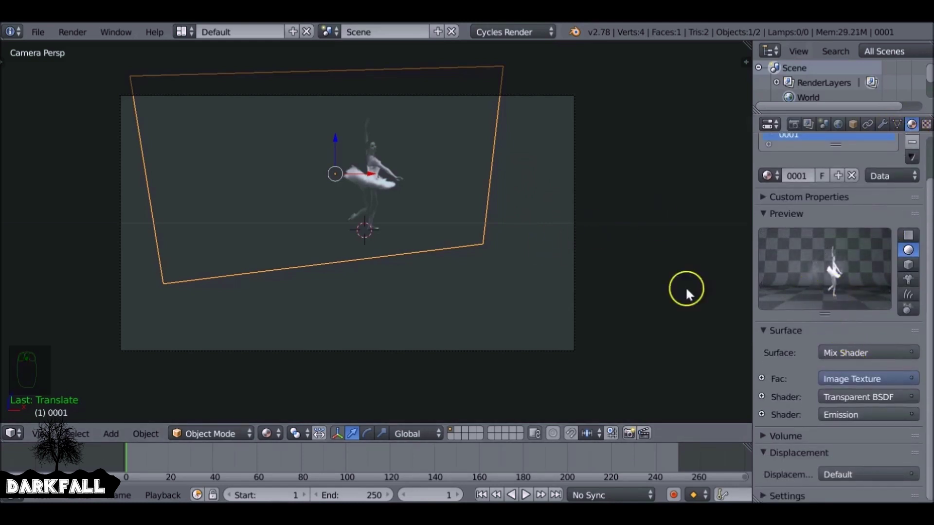
click(11, 433)
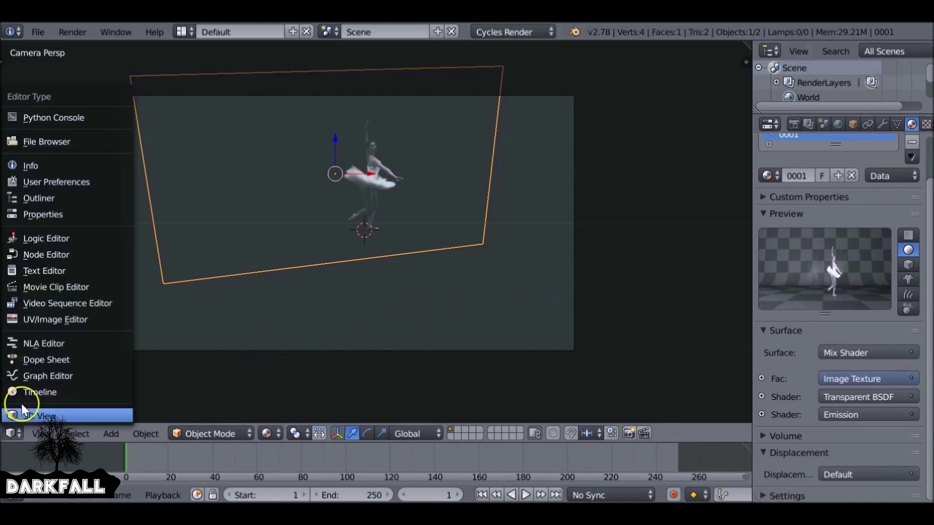
click(43, 260)
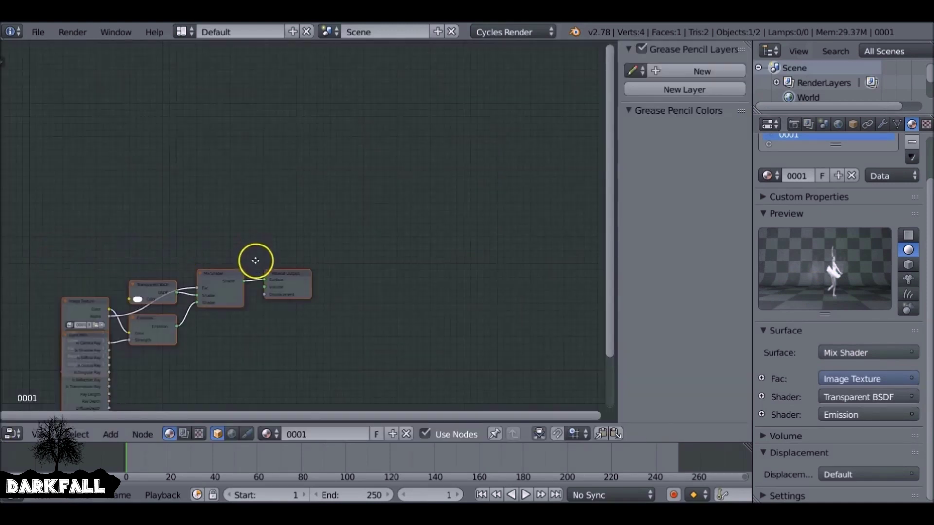
middle_drag(255, 261, 387, 146)
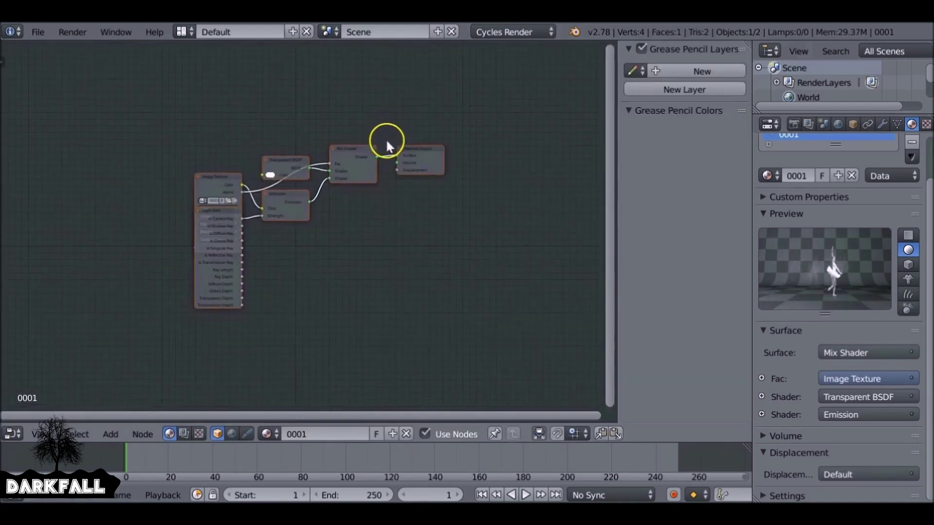
Step: In the compositing nodes, replace the Movie Clip node with an Image node that uses hologramemitter.png
click(183, 434)
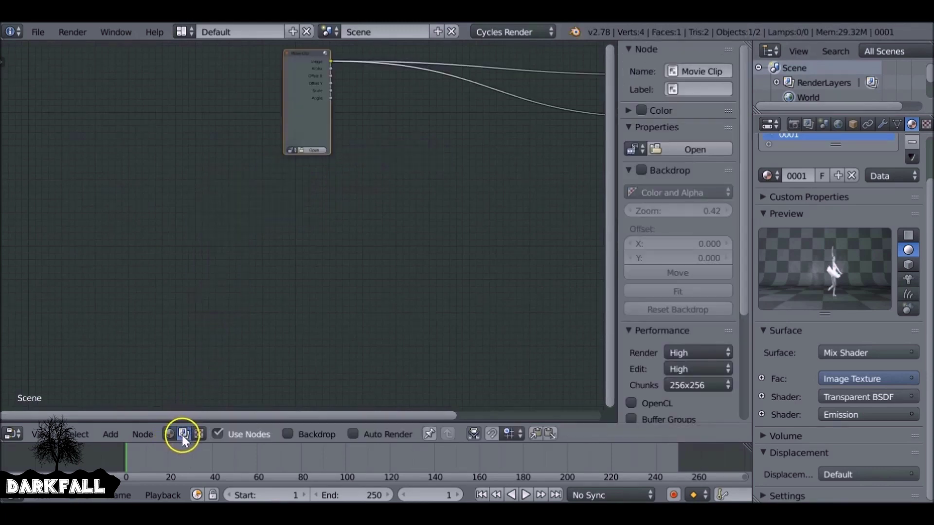
middle_drag(351, 204, 215, 261)
key(g)
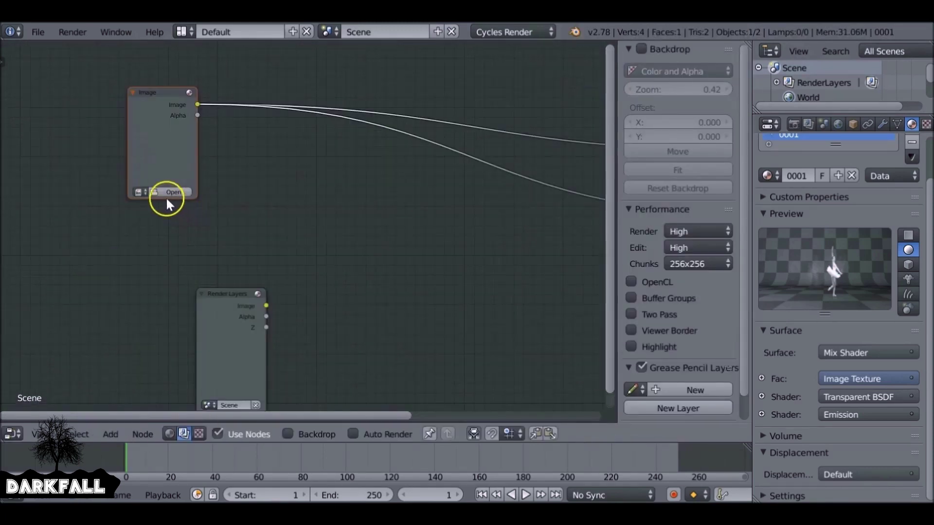
click(138, 192)
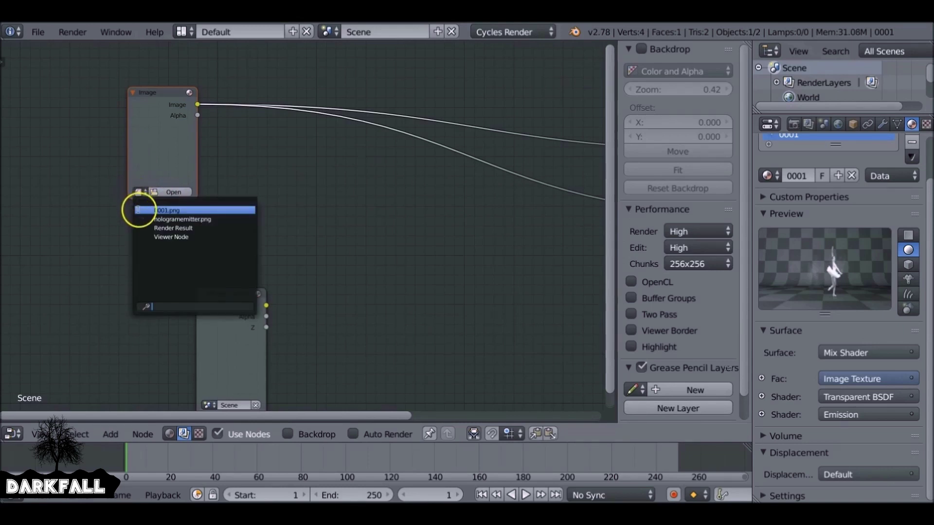
click(203, 221)
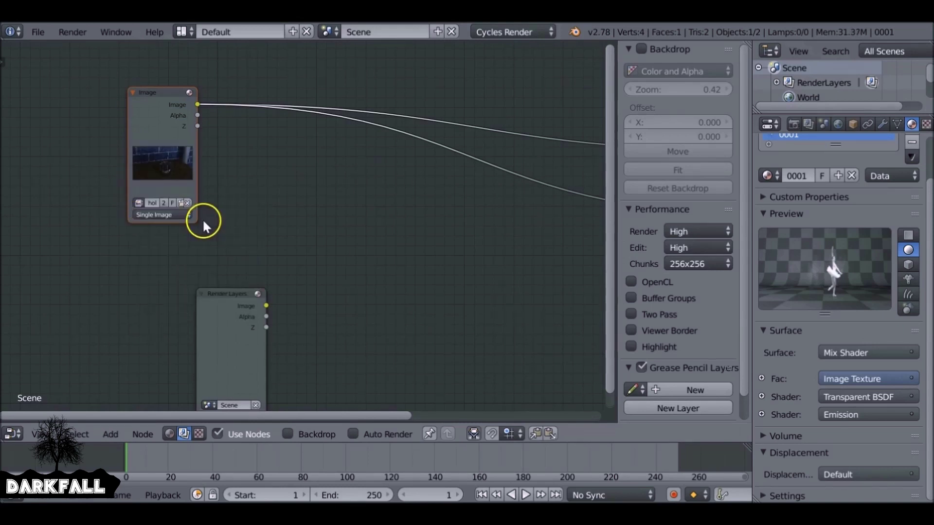
Step: Turn on the compositor backdrop and move the Render Layers node clear of the preview image
click(288, 434)
middle_drag(317, 245, 180, 210)
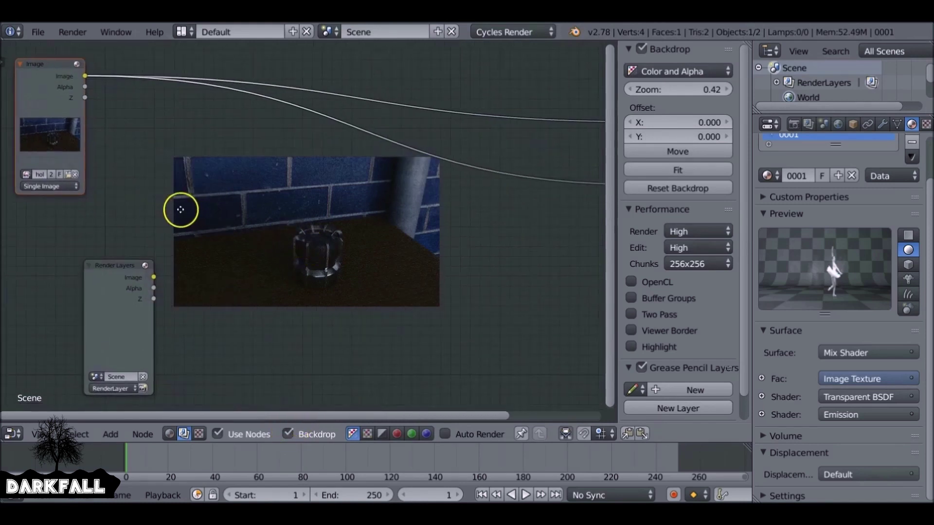
drag(119, 266, 71, 258)
middle_drag(317, 203, 384, 168)
Step: Insert a Scale node on the emitter image's output connection and set it to Render Size
key(shift+a)
mouse_move(387, 172)
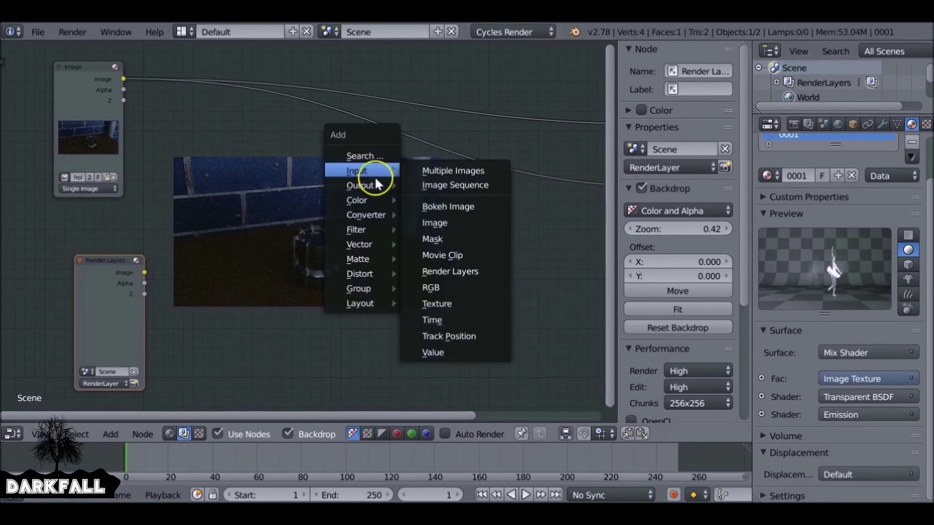
mouse_move(358, 273)
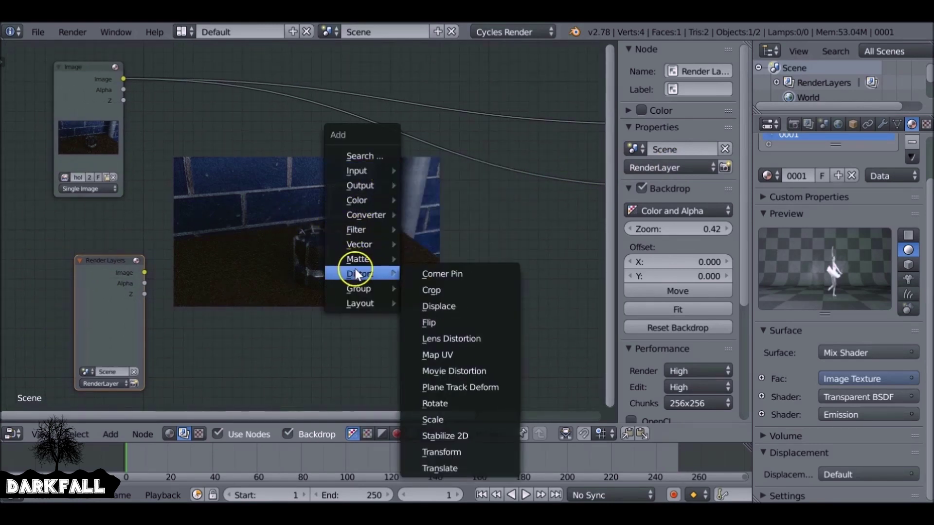
click(447, 419)
click(437, 150)
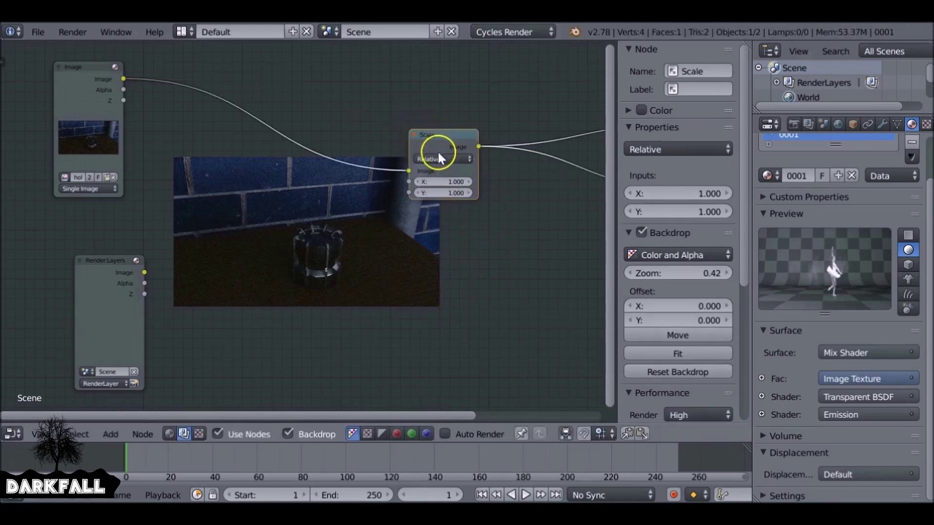
click(438, 155)
click(438, 112)
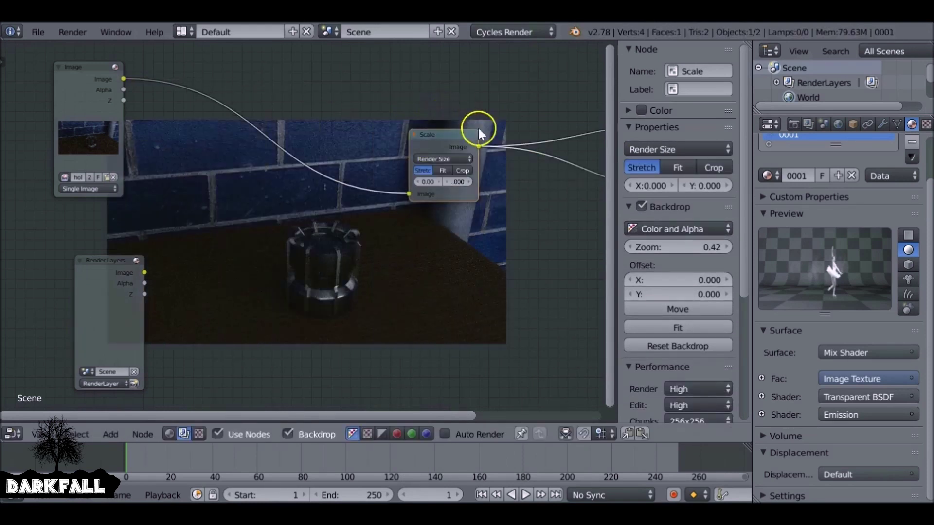
Step: Shift the Scale, Image and Render Layers nodes aside to free space in the node tree
drag(432, 136, 284, 94)
drag(73, 75, 1, 77)
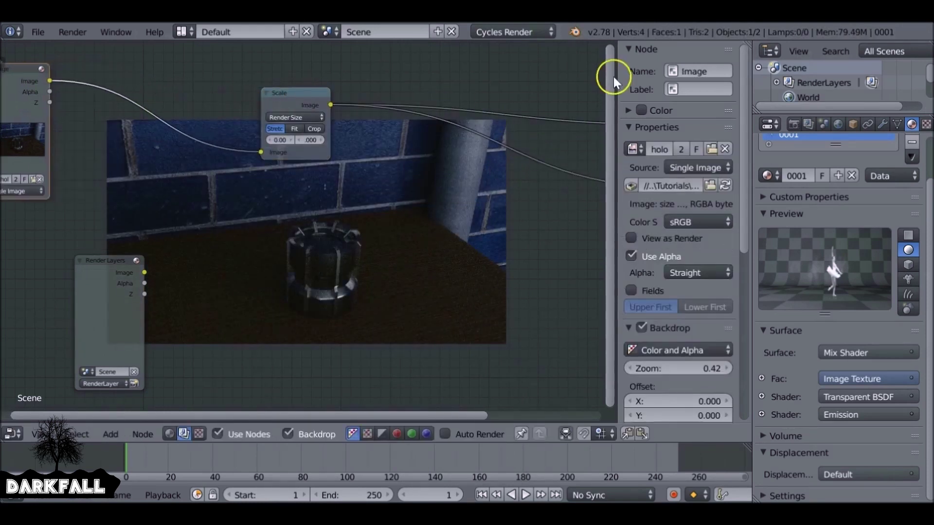
drag(97, 284, 28, 282)
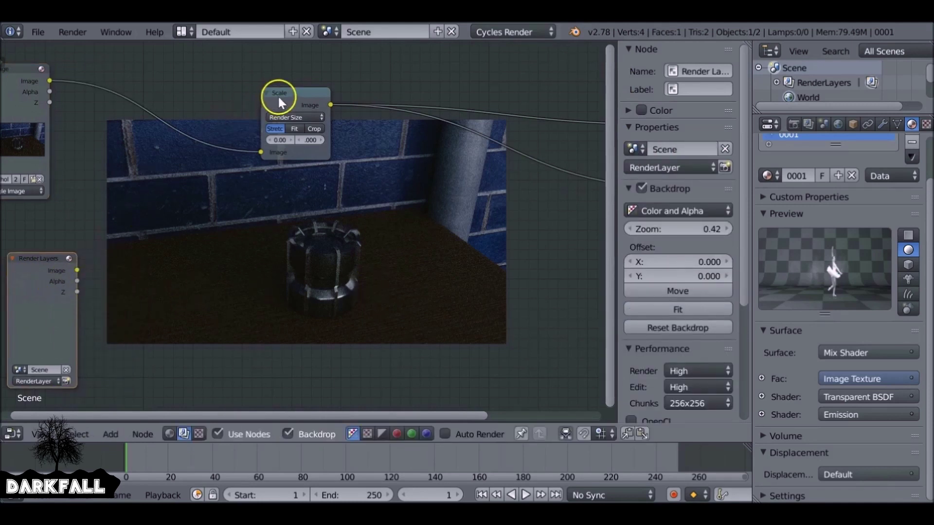
middle_drag(51, 317, 93, 296)
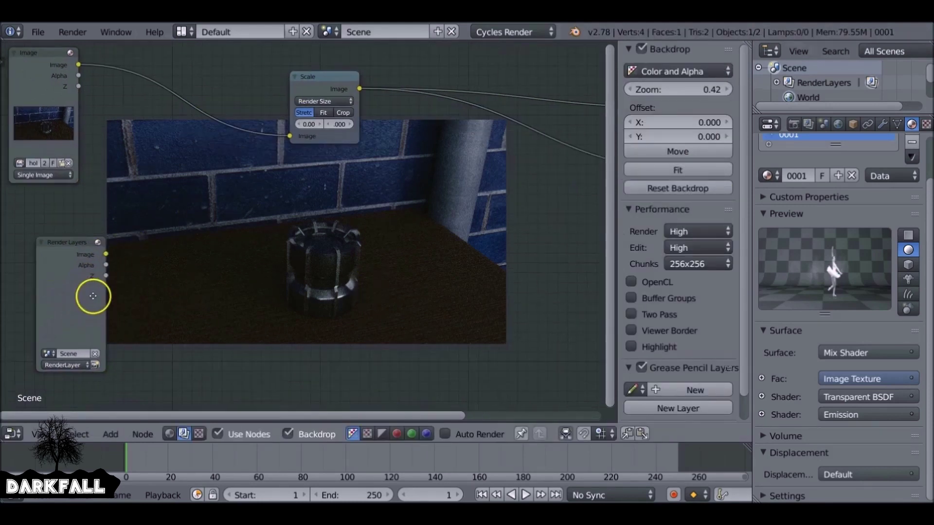
Step: Add a Mix colour node and insert it on the connection after the Scale node
key(shift+a)
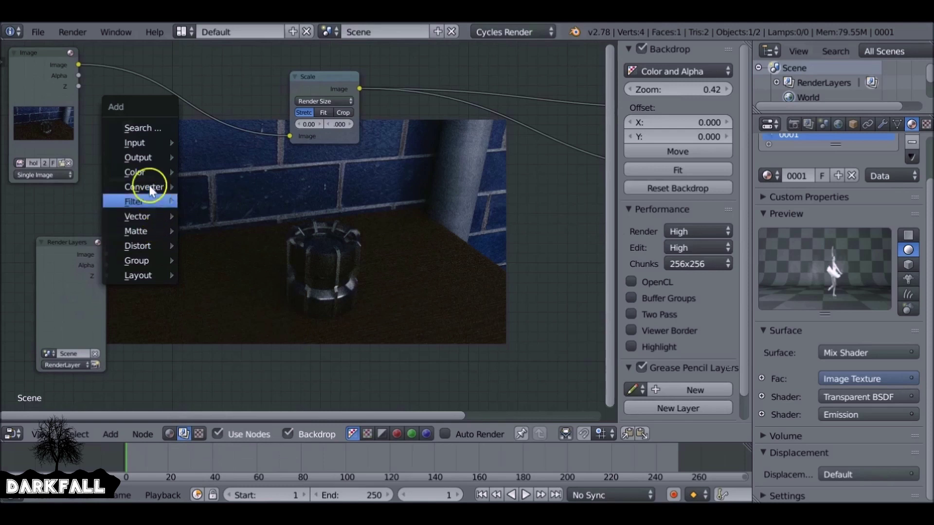
mouse_move(165, 176)
click(214, 301)
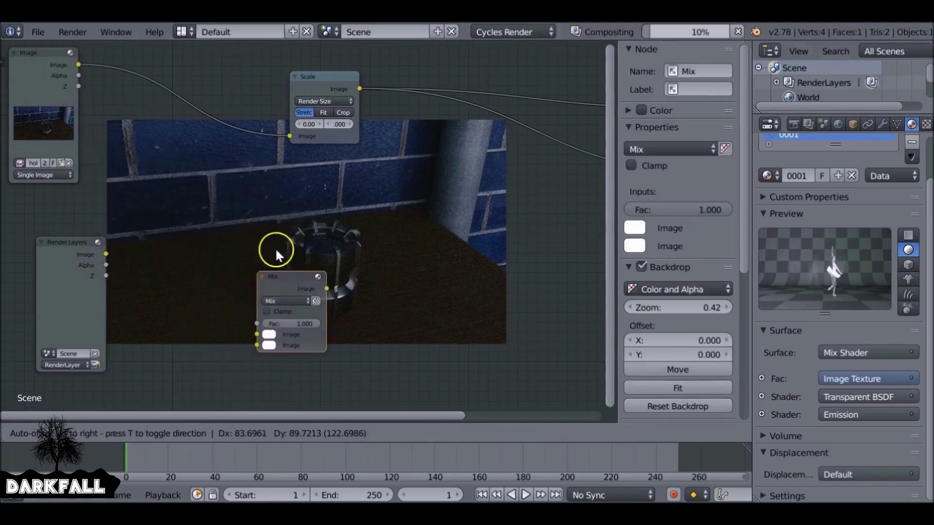
click(469, 117)
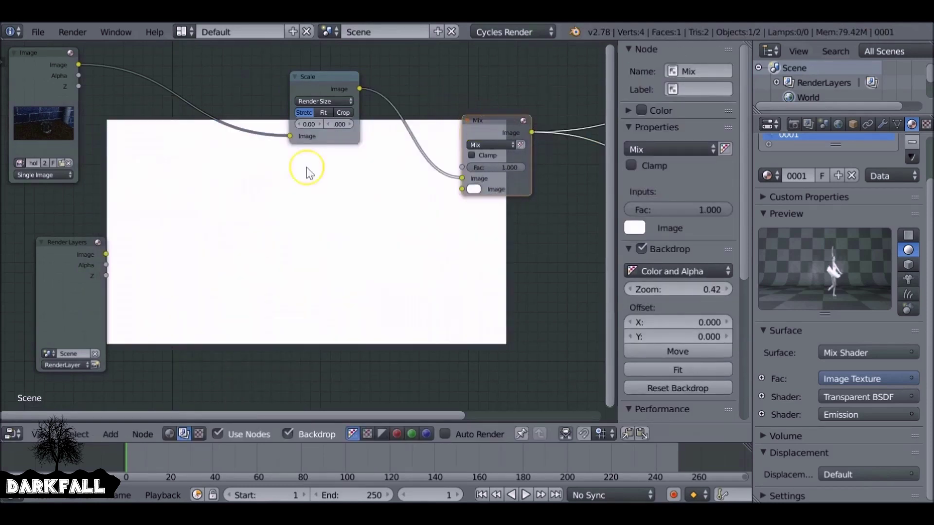
Step: Connect the Render Layers image output to the Mix node's second image input and render frame 1
drag(106, 254, 462, 189)
click(793, 124)
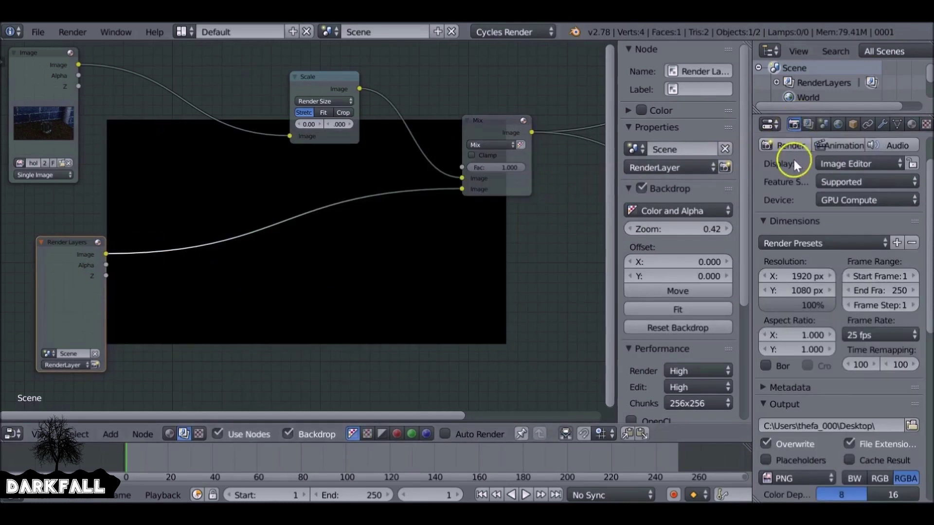
key(F12)
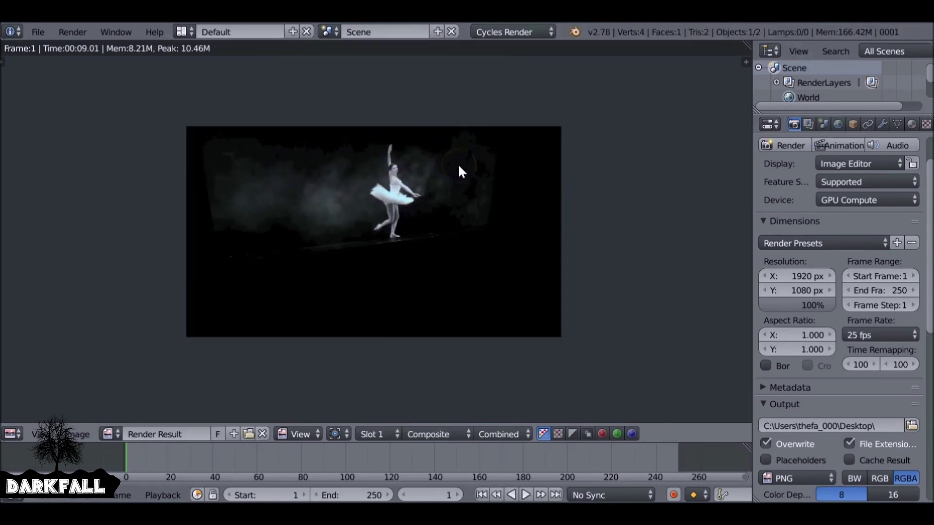
key(Escape)
Step: Collapse the Scale node beside the Image node, shift the Mix node aside and make it use the second image's alpha
drag(328, 80, 155, 72)
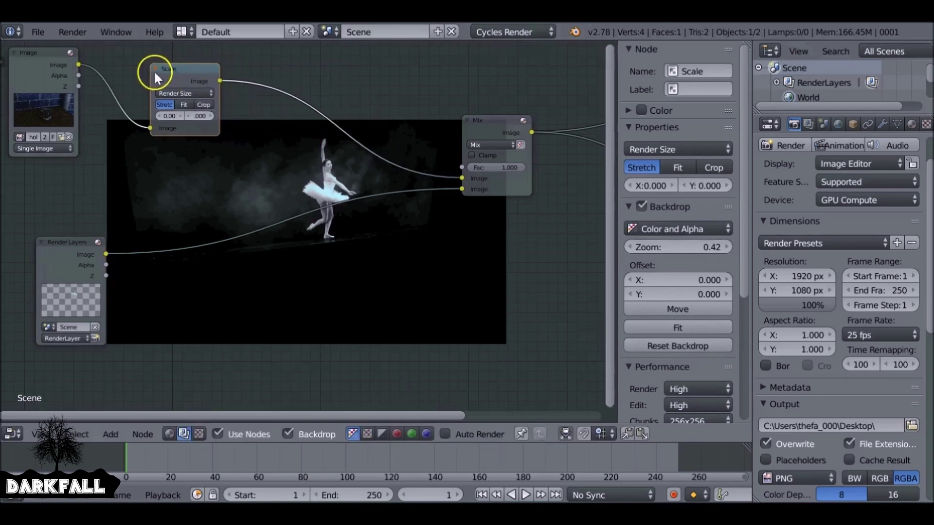
key(h)
click(483, 119)
drag(485, 123, 458, 117)
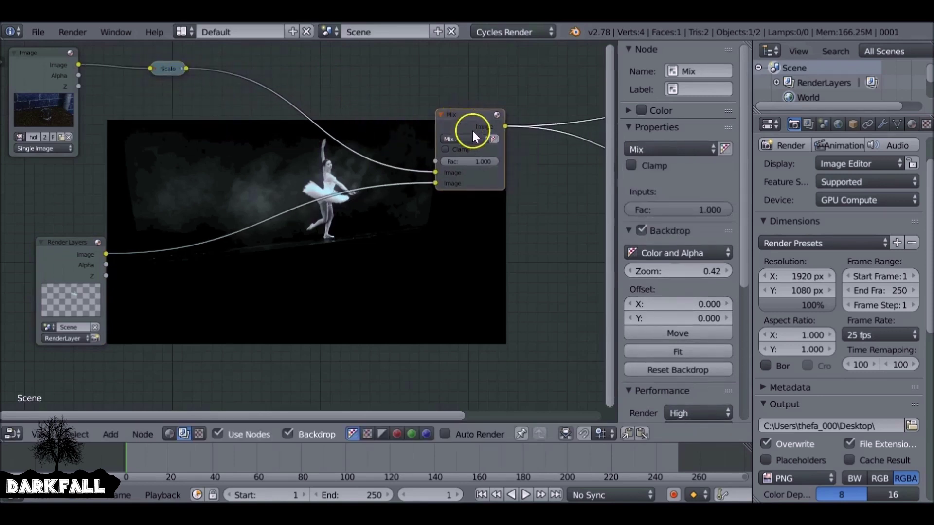
click(493, 139)
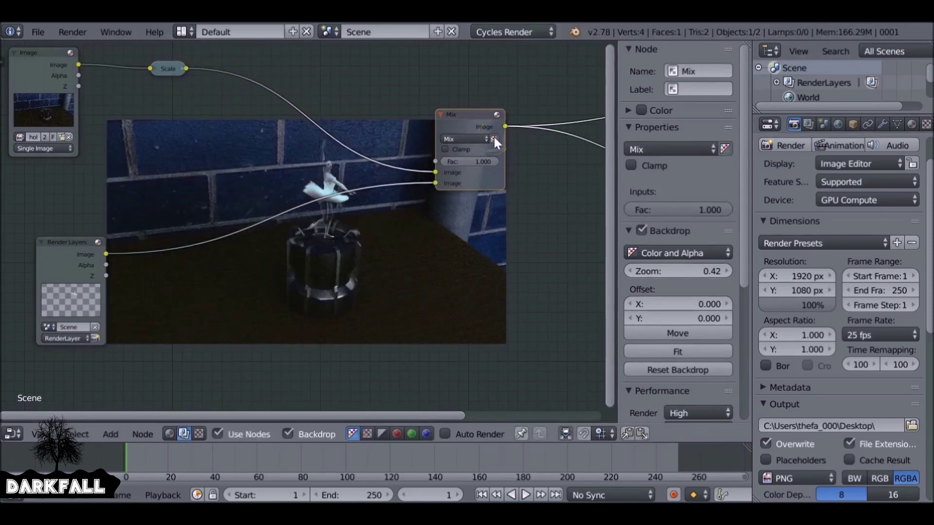
Step: Hide the properties sidebar and insert a second Mix colour node on the connection from Render Layers to the first Mix node
middle_drag(409, 232, 410, 140)
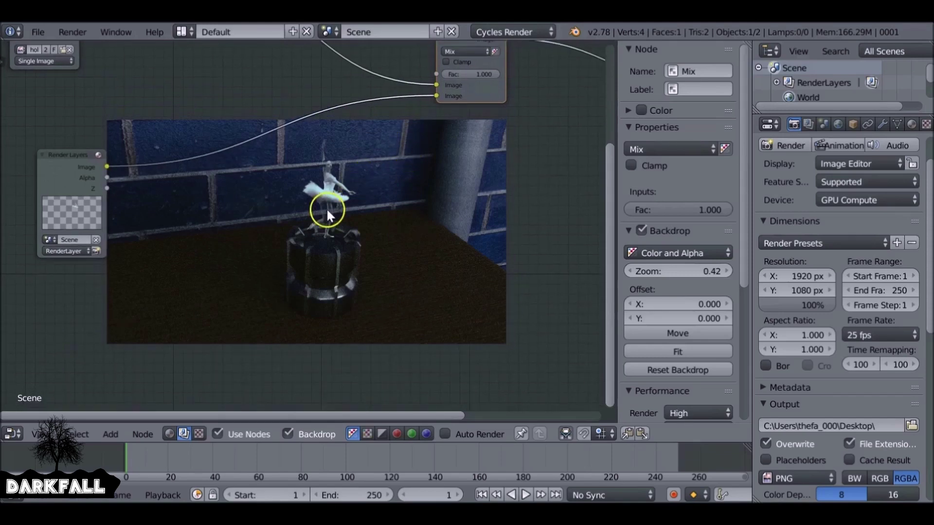
key(n)
key(shift+a)
mouse_move(348, 228)
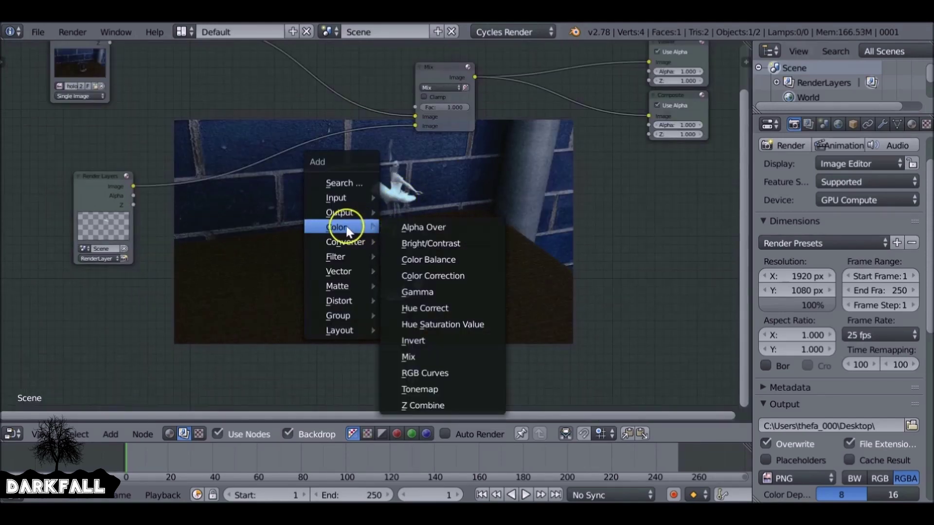
click(424, 357)
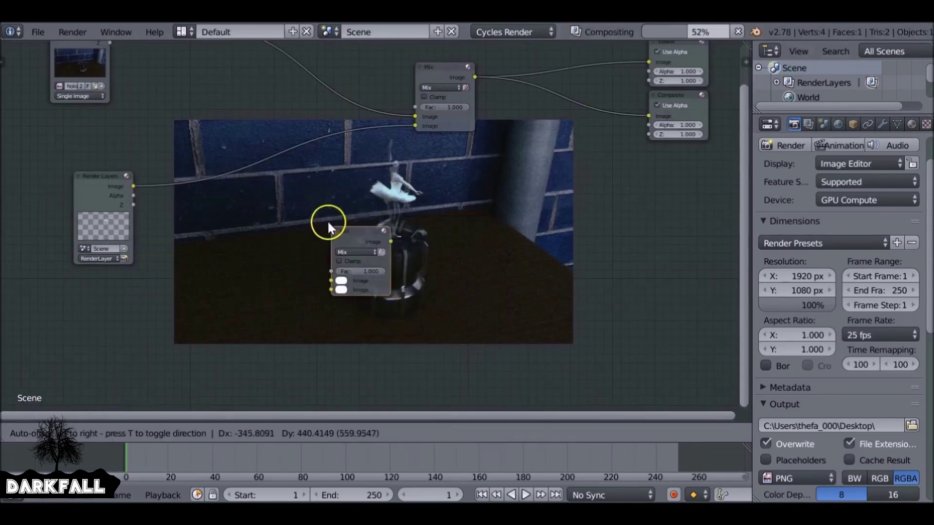
click(300, 133)
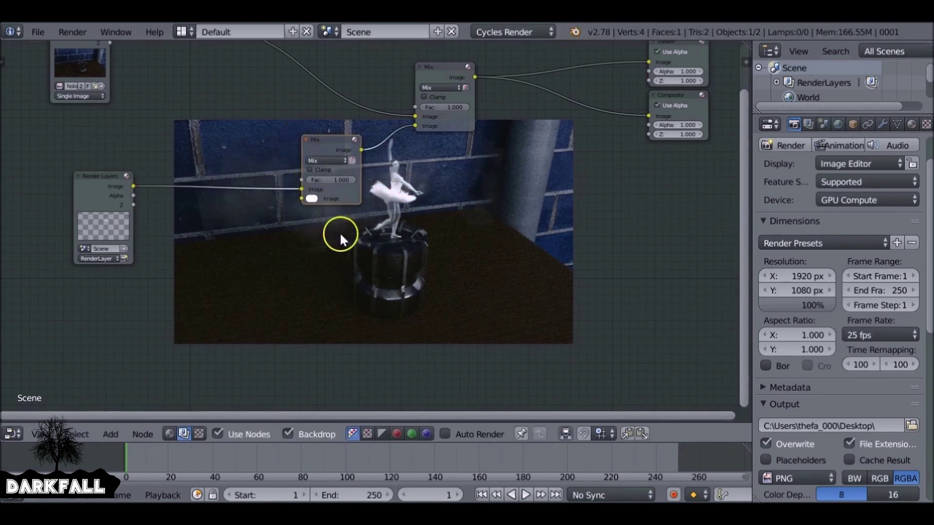
Step: Tint the dancer light cyan-blue by colouring the second Mix node's image input and setting its blend type to Multiply
click(313, 198)
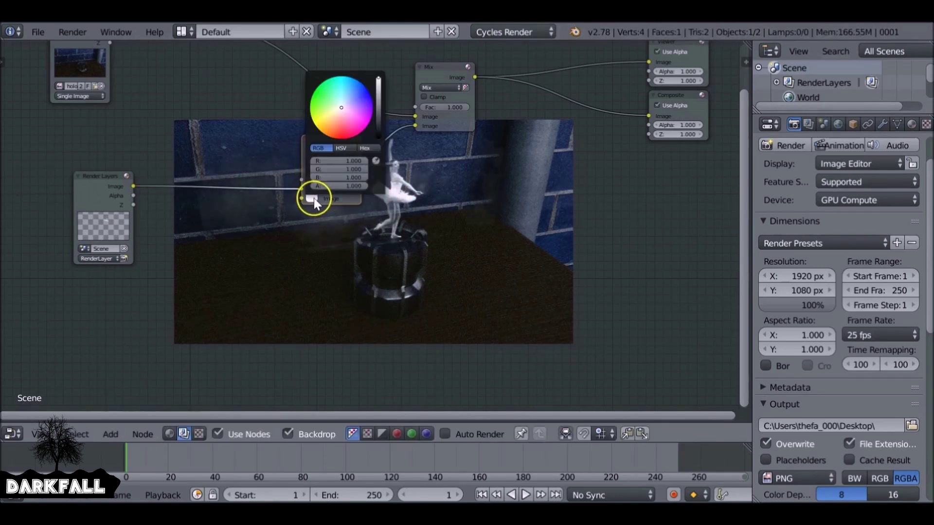
click(342, 86)
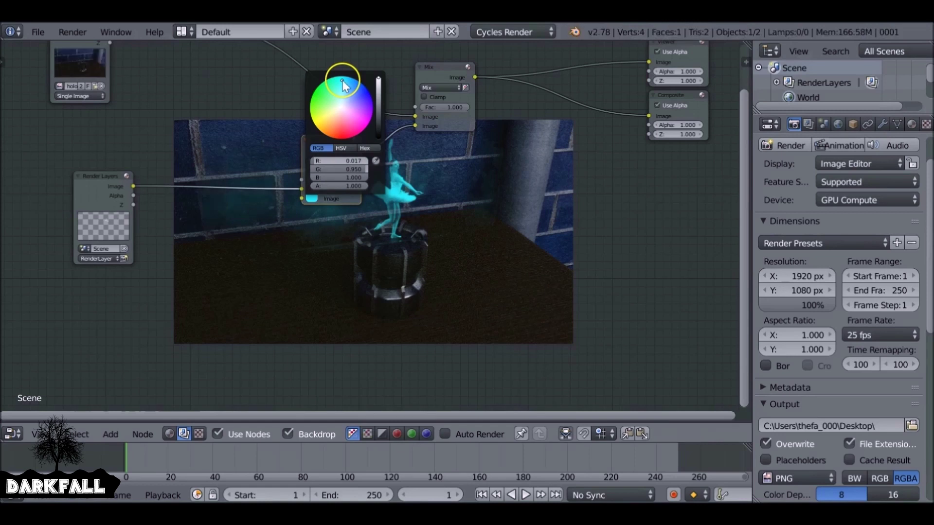
click(325, 161)
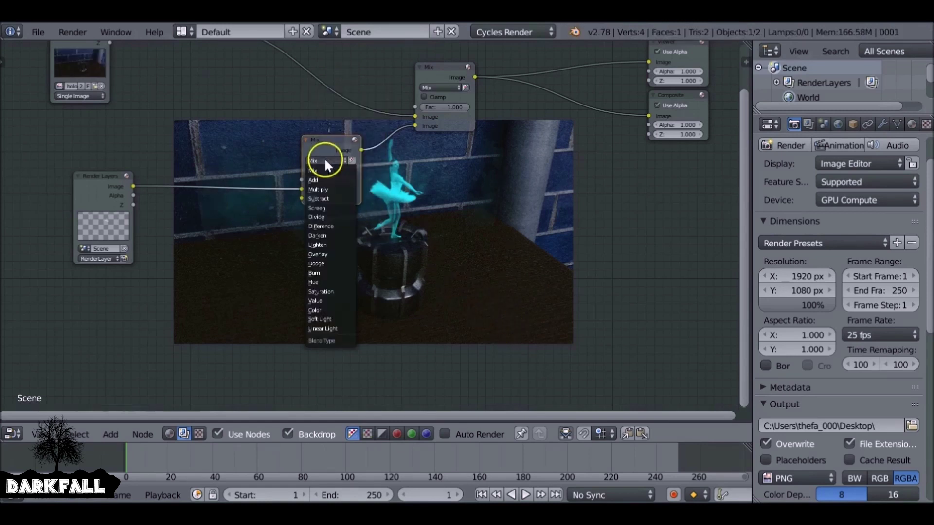
click(329, 187)
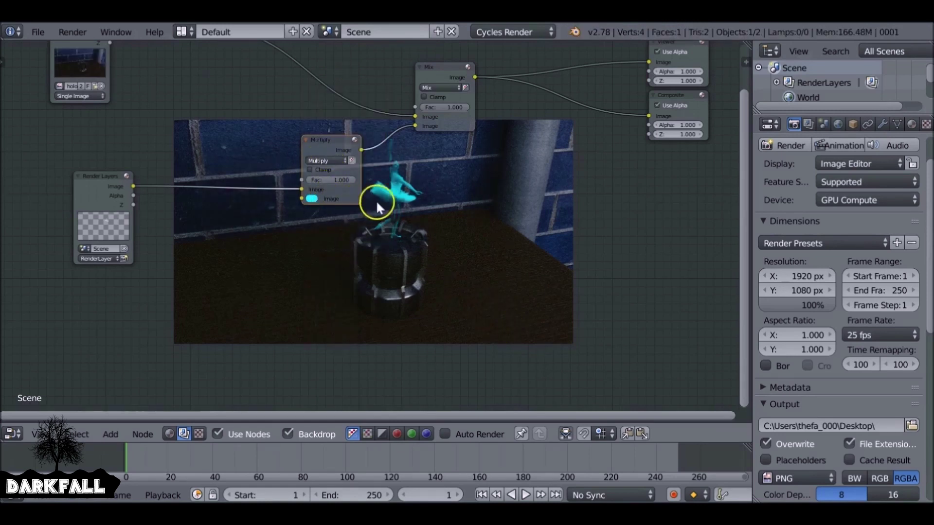
mouse_move(385, 203)
middle_down()
mouse_move(348, 169)
mouse_move(380, 189)
middle_up()
scroll(385, 197, up, 3)
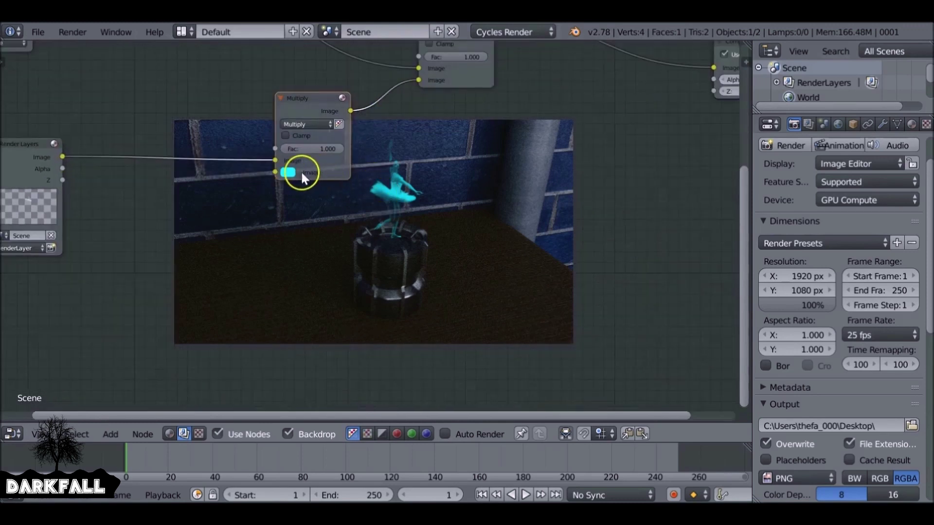
click(294, 173)
click(330, 195)
middle_drag(408, 203, 392, 216)
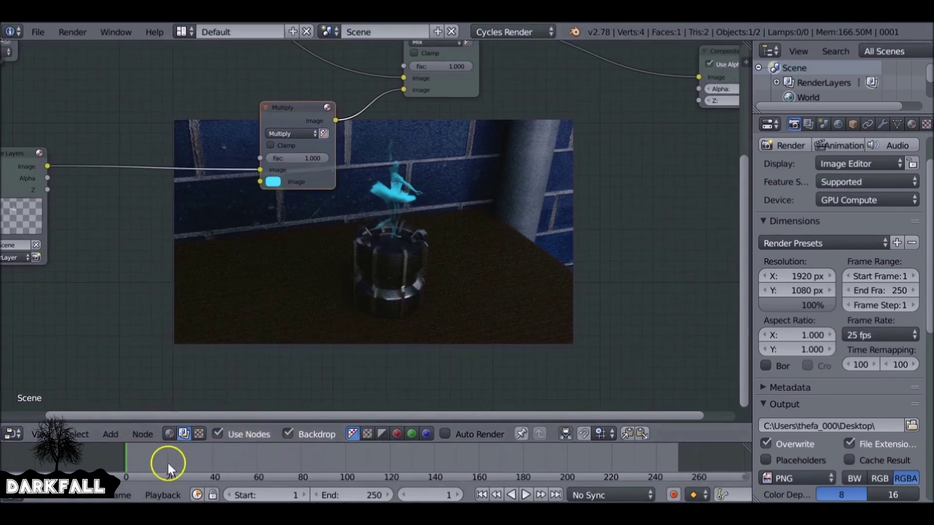
Step: Try to fade in the dancer by keyframing the final Mix node's factor at 0 on frame 20 and 1 on frame 76
mouse_move(168, 463)
mouse_down()
mouse_move(154, 460)
mouse_move(168, 460)
mouse_up()
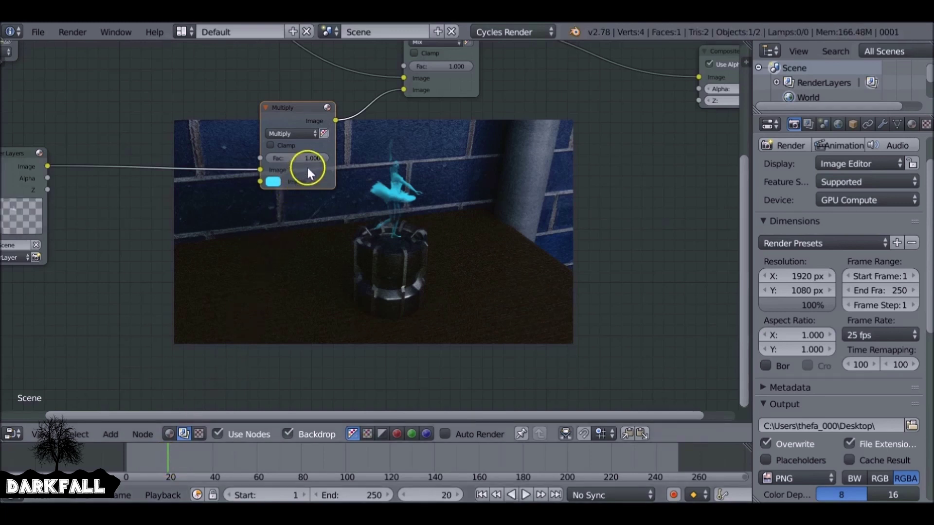
drag(311, 122, 309, 108)
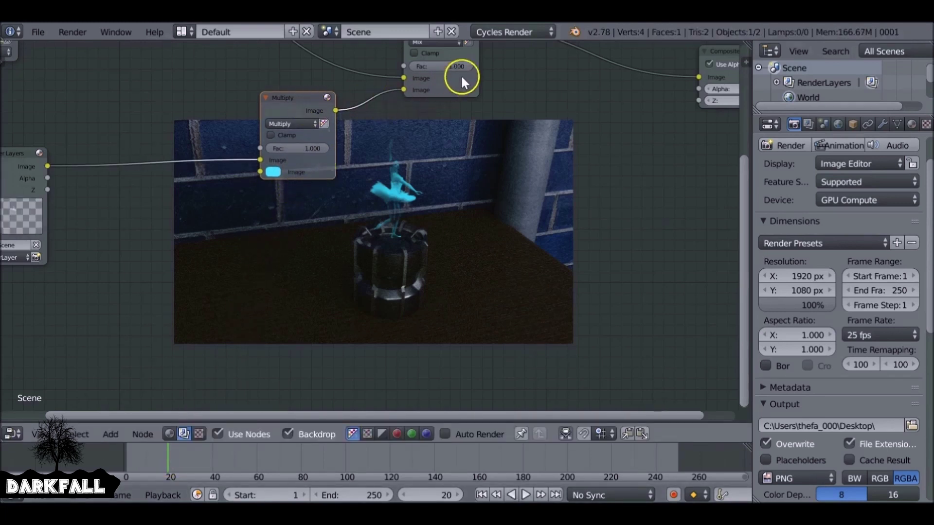
drag(462, 67, 390, 68)
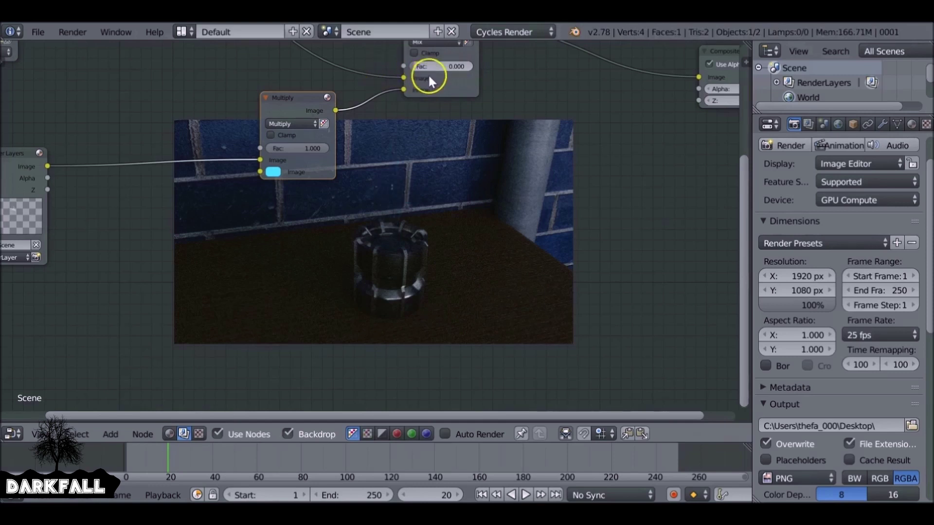
key(i)
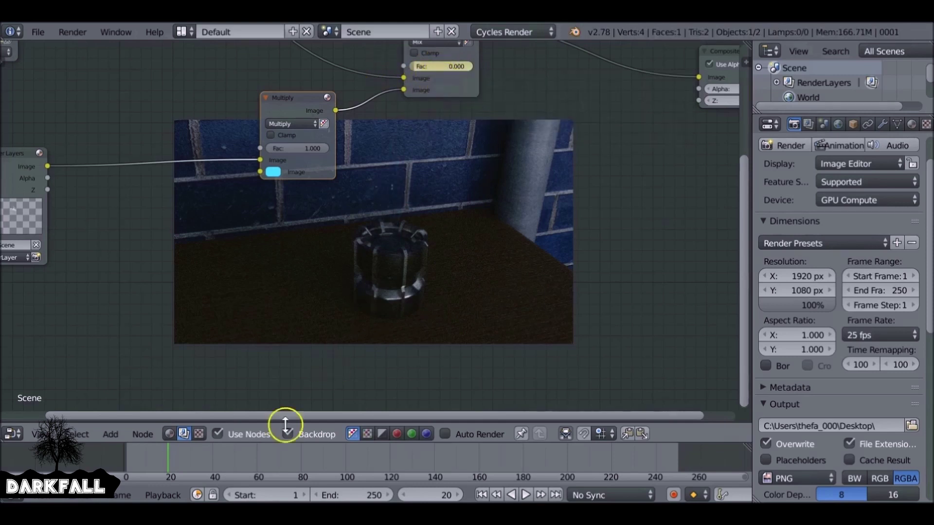
click(292, 455)
drag(419, 65, 471, 66)
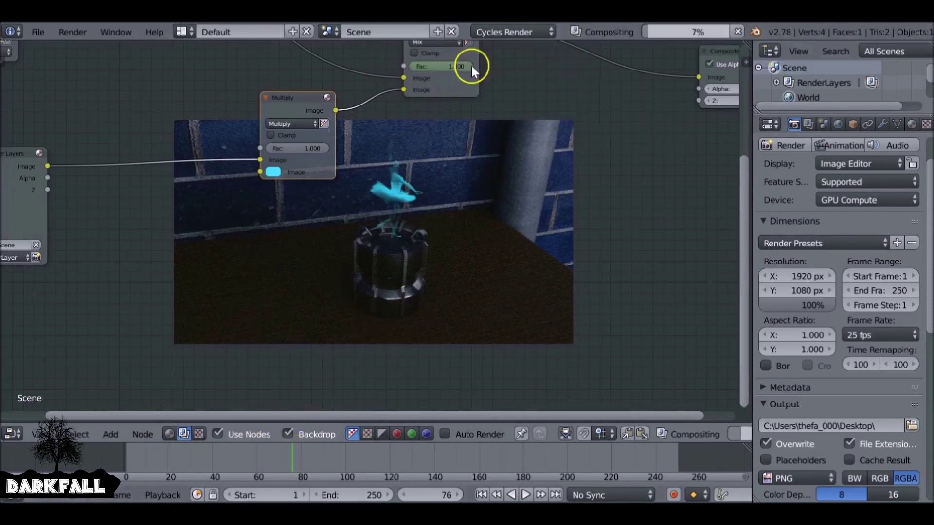
key(i)
drag(257, 451, 202, 455)
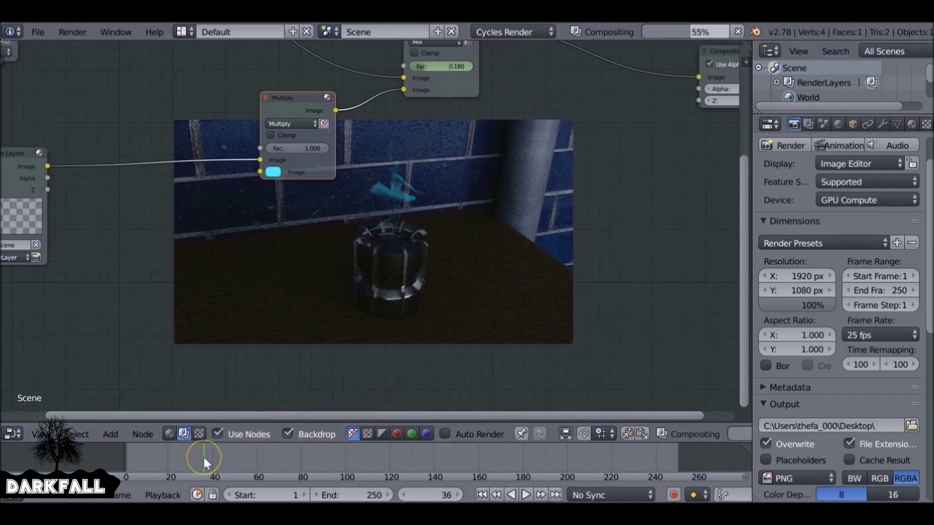
key(Down)
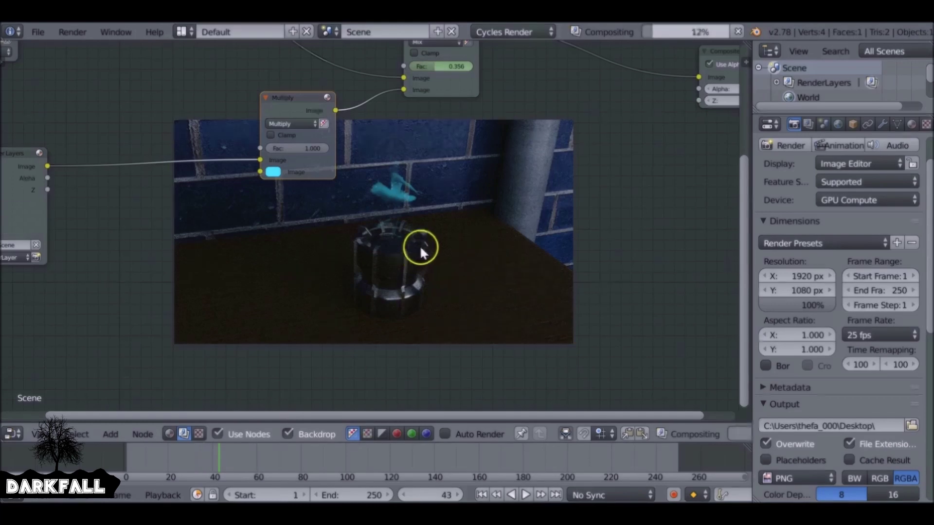
Step: Load the hologramemitter image from the sTILLS folder into the Movie Clip Editor and switch to Mask mode
click(12, 433)
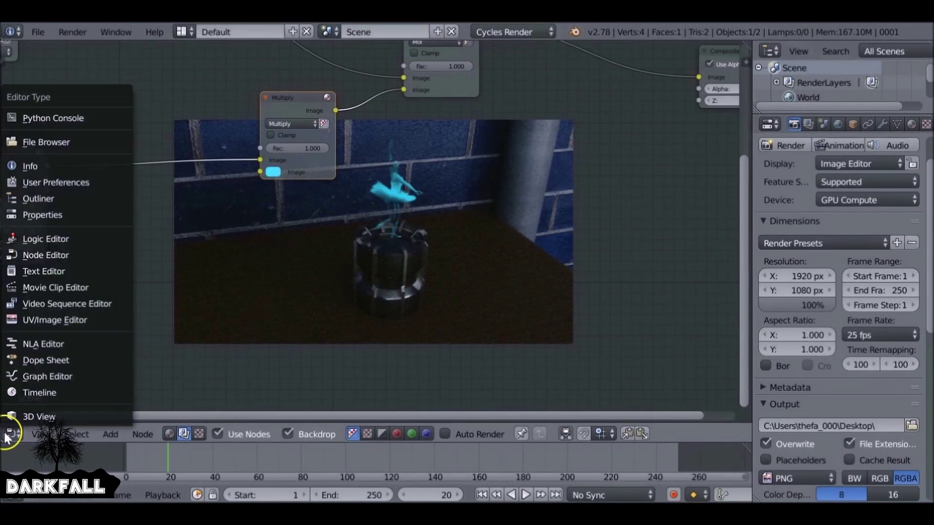
click(83, 287)
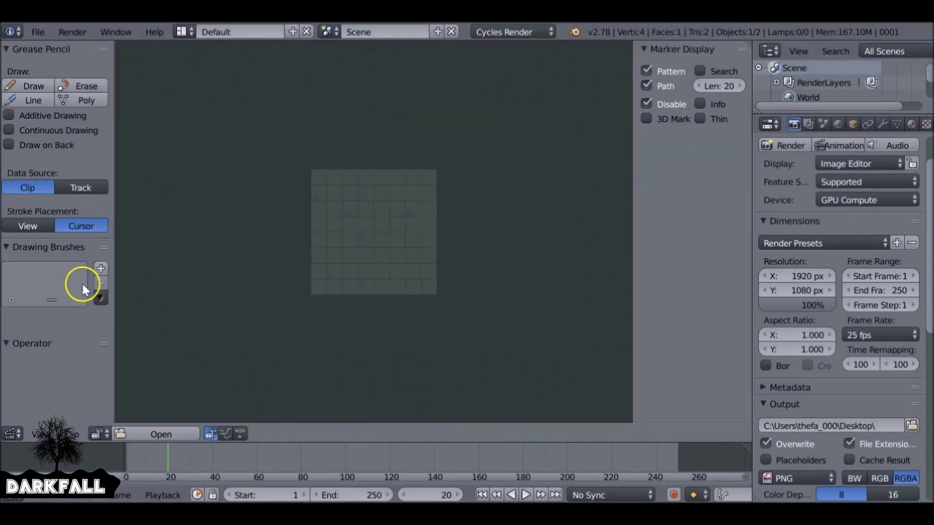
click(98, 432)
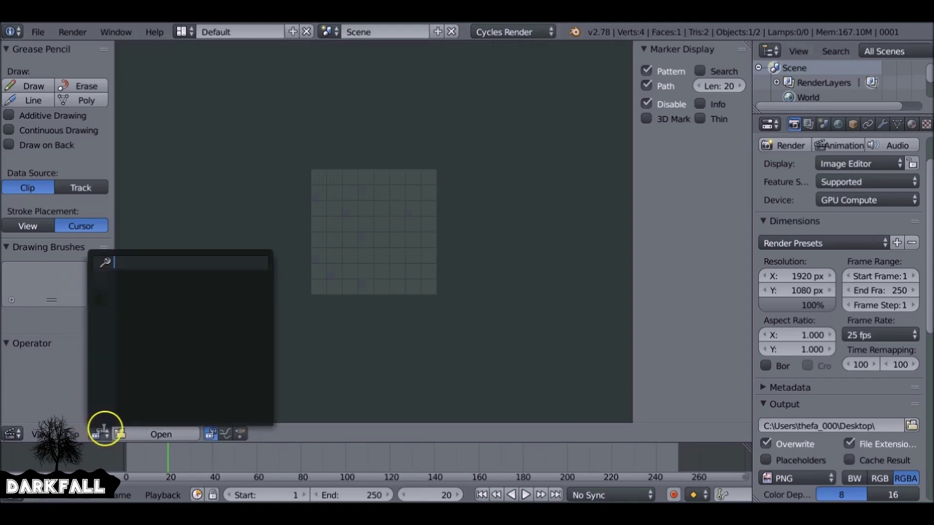
click(163, 435)
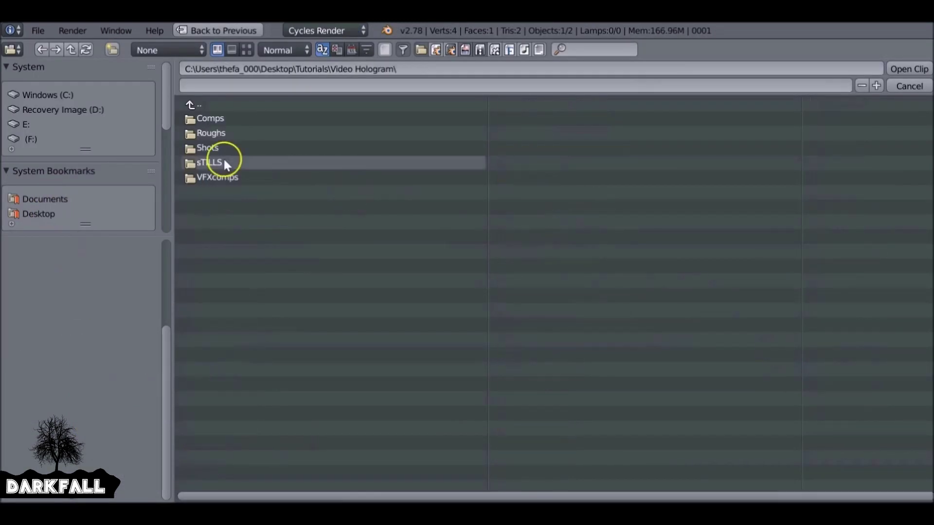
double_click(223, 156)
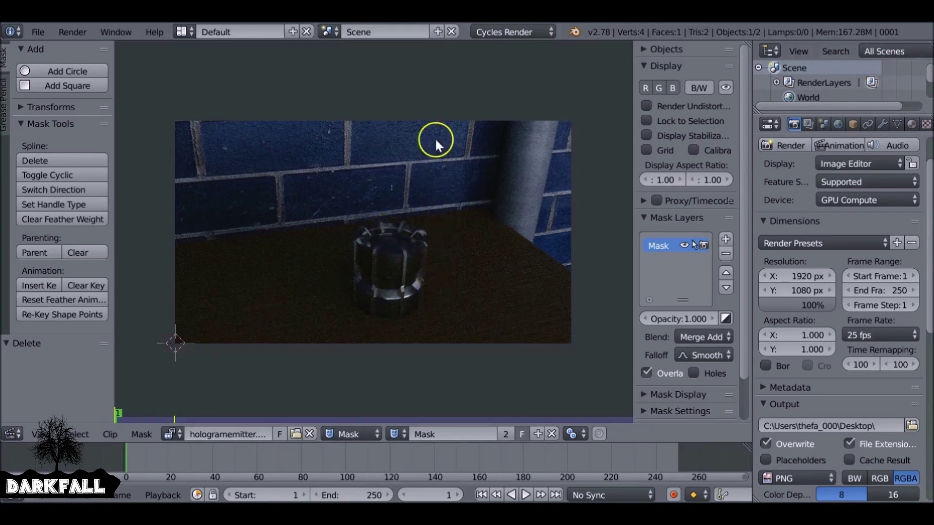
Step: Draw a closed mask outline around the area above the emitter, following the rim of its top and extending past the image's upper edge
ctrl+click(453, 97)
ctrl+click(456, 152)
ctrl+click(454, 206)
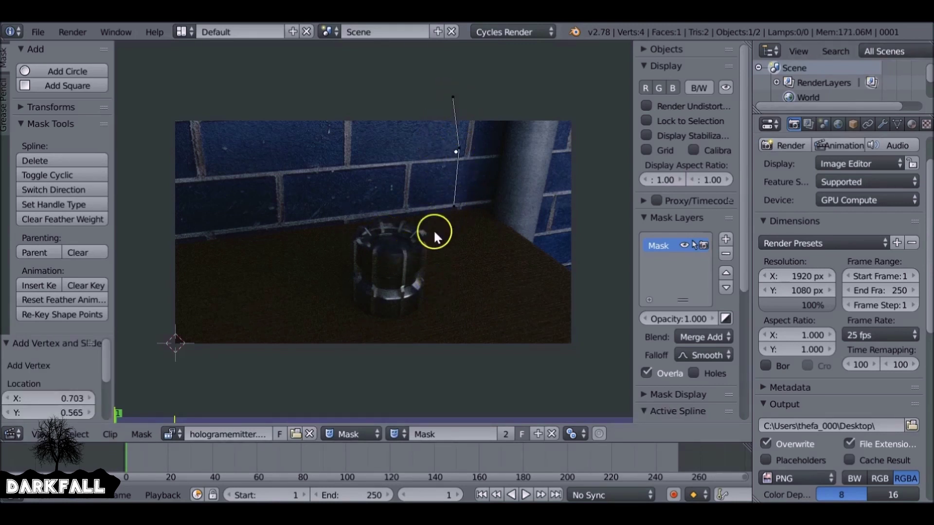
ctrl+click(434, 233)
ctrl+click(400, 237)
drag(402, 240, 420, 246)
ctrl+click(397, 250)
ctrl+click(362, 247)
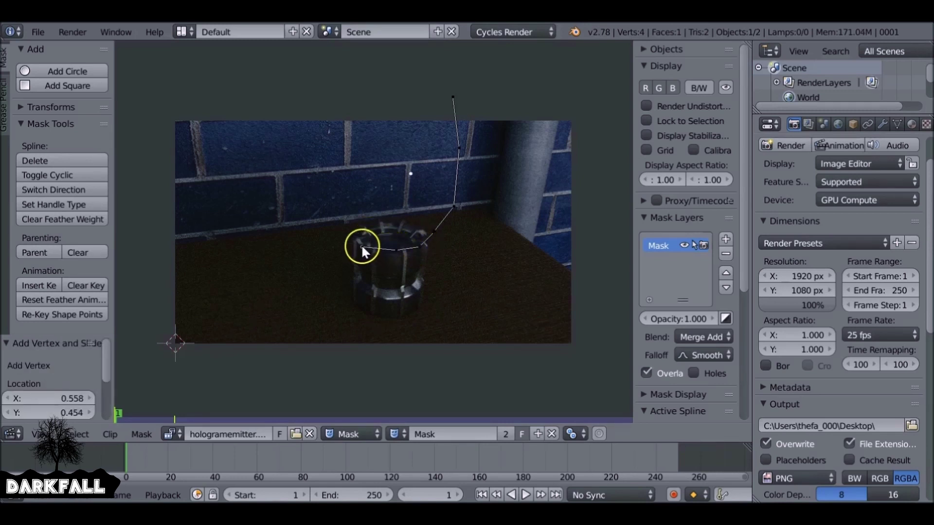
ctrl+click(343, 228)
ctrl+click(328, 149)
ctrl+click(336, 95)
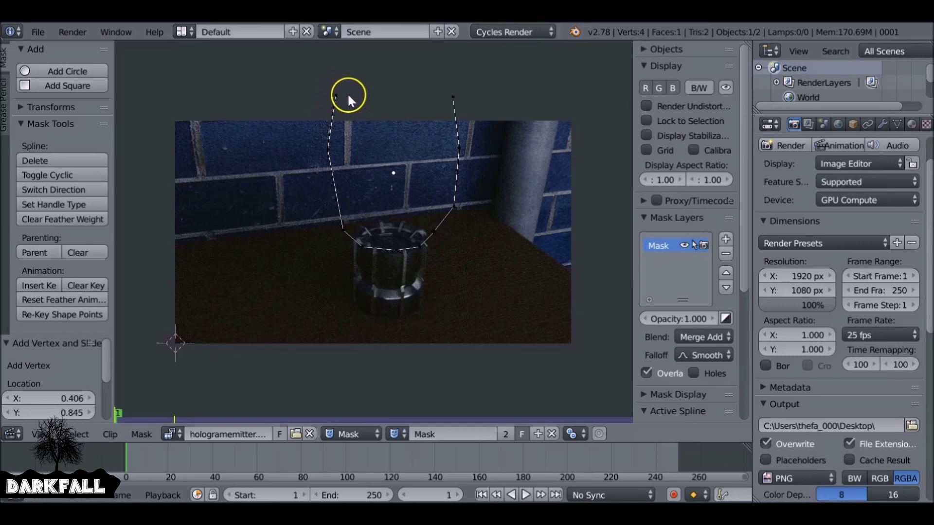
key(alt+c)
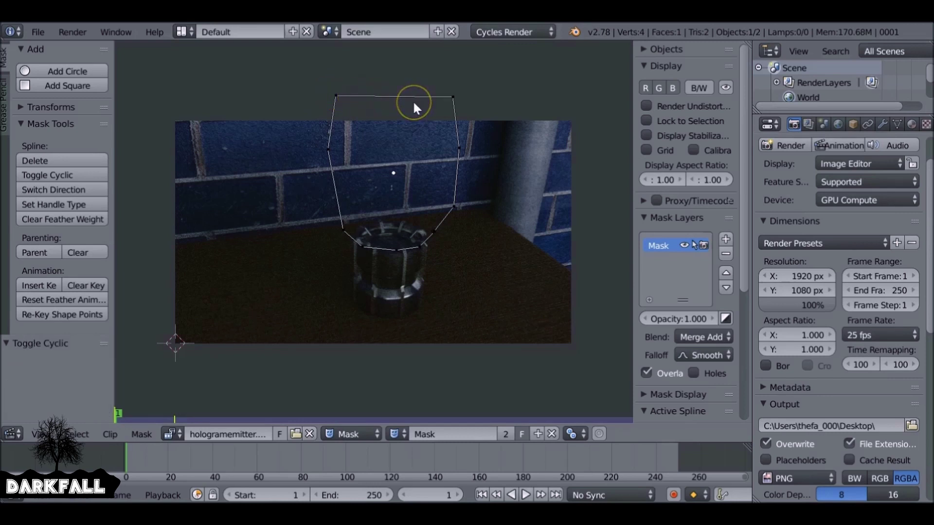
Step: Insert a shape key for all mask points at frame 1 and turn on automatic keyframing
key(a)
key(a)
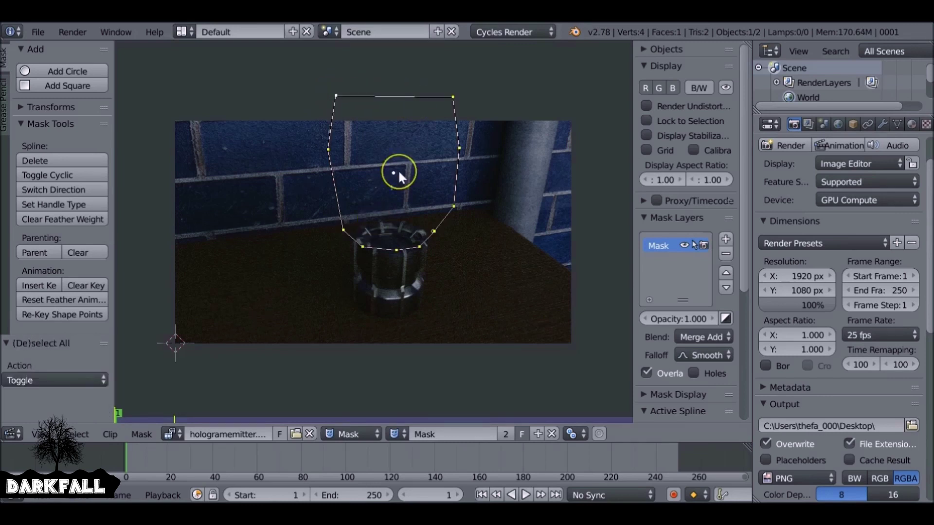
key(Escape)
key(i)
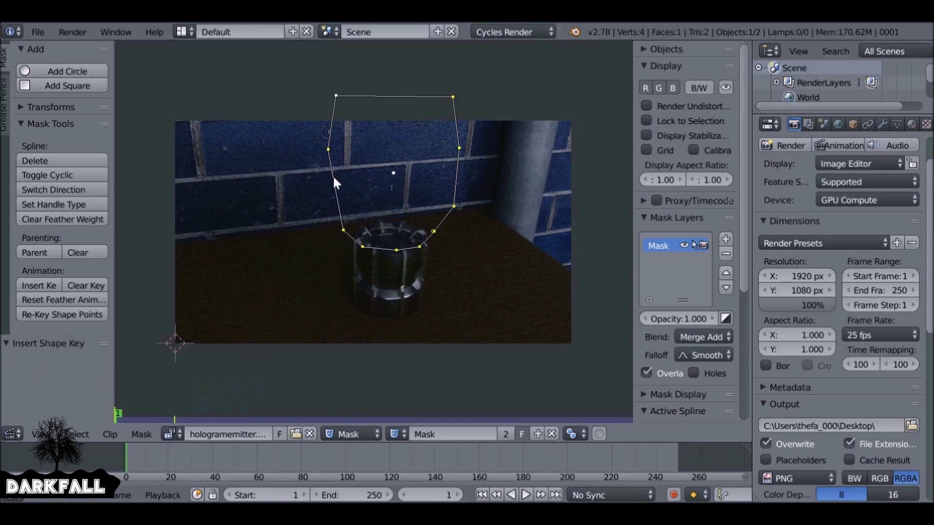
click(673, 494)
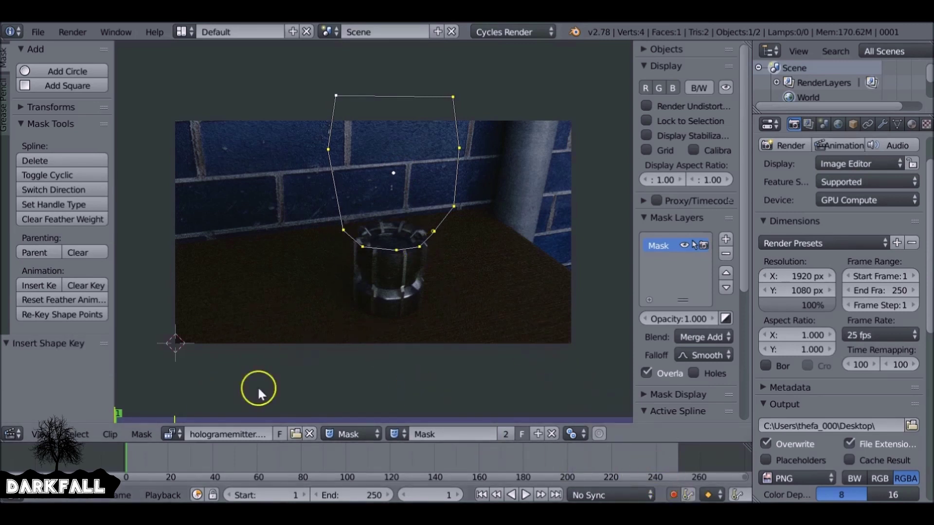
key(alt+a)
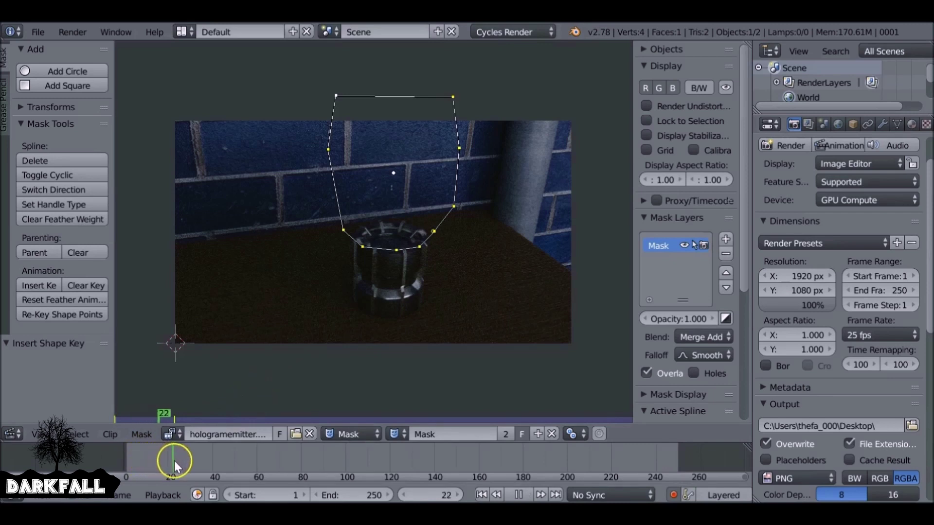
Step: At frame 50, move the mask straight up until it clears the image's upper edge and insert a shape key
key(alt+a)
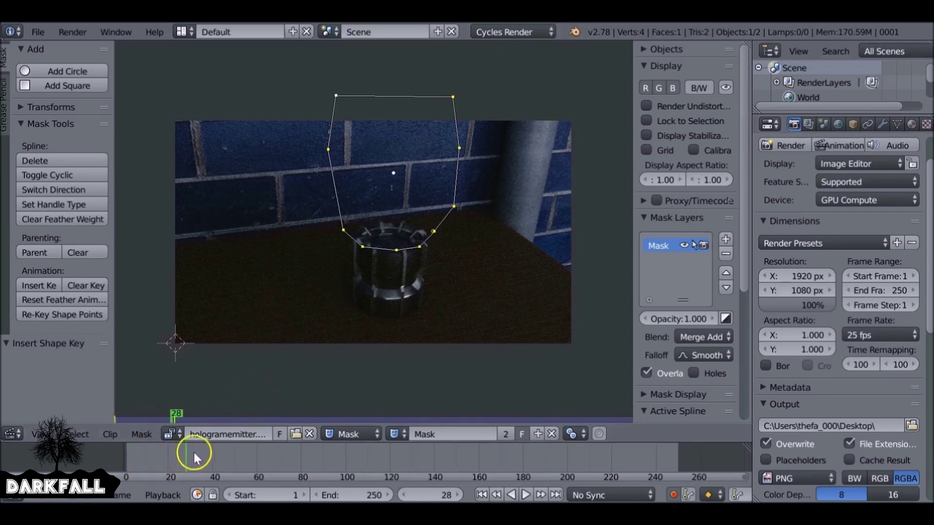
key(g)
right_click(431, 208)
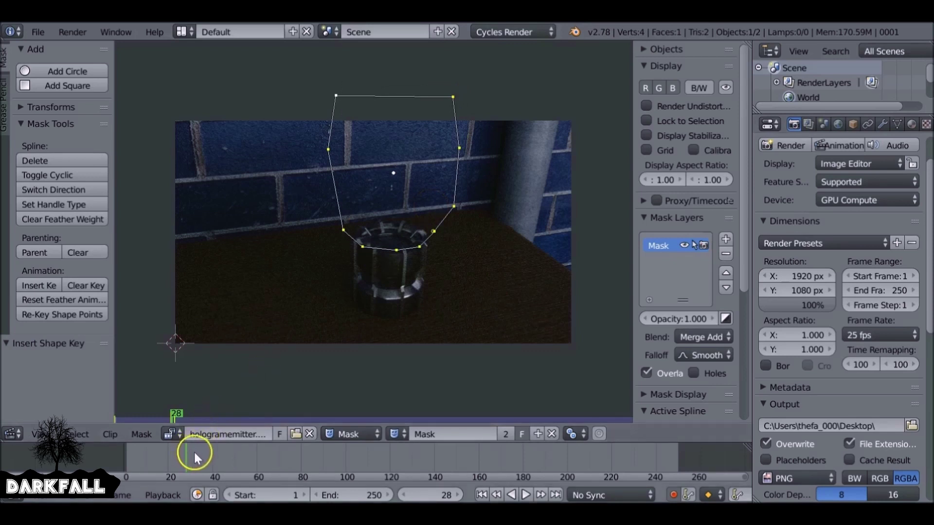
key(alt+a)
drag(188, 457, 217, 452)
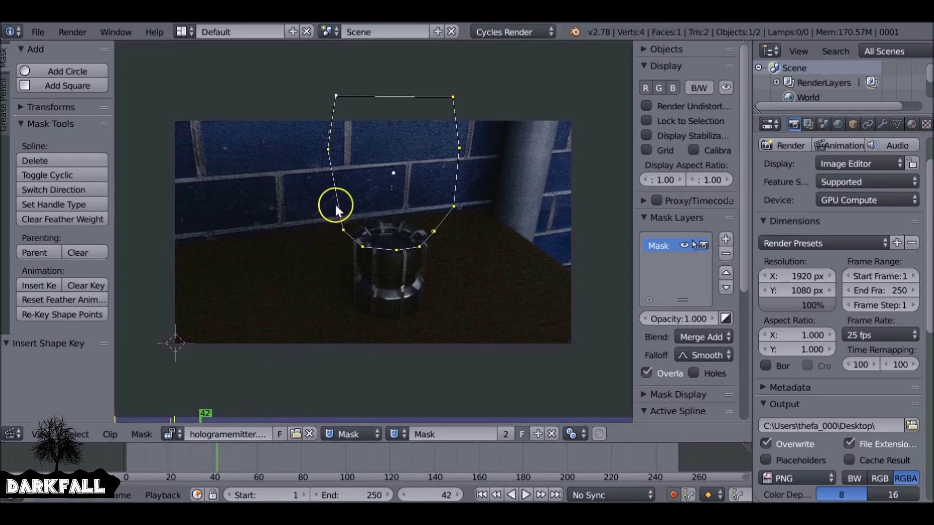
drag(223, 460, 234, 457)
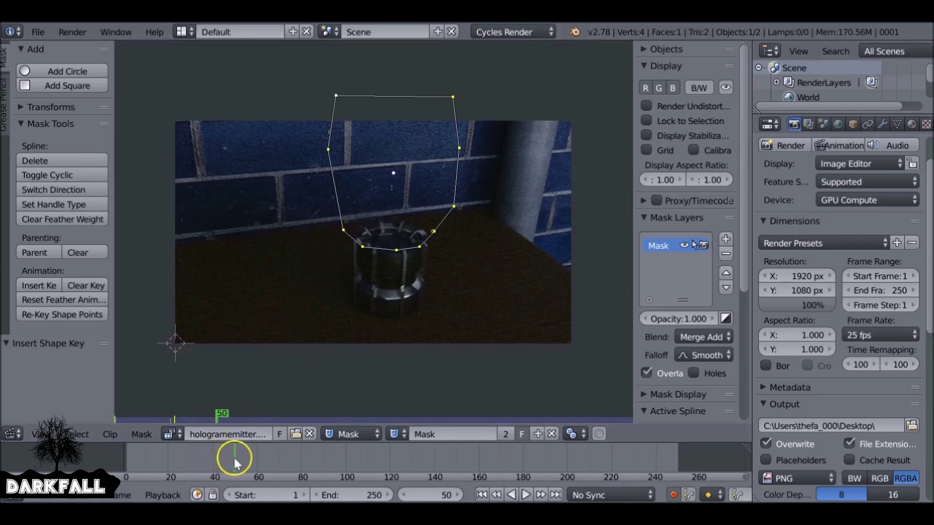
key(g)
key(y)
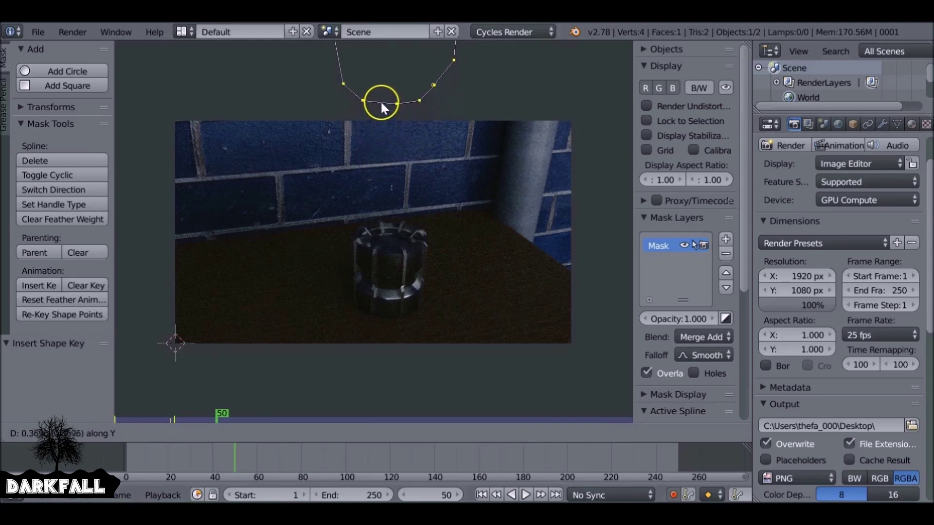
click(381, 107)
key(i)
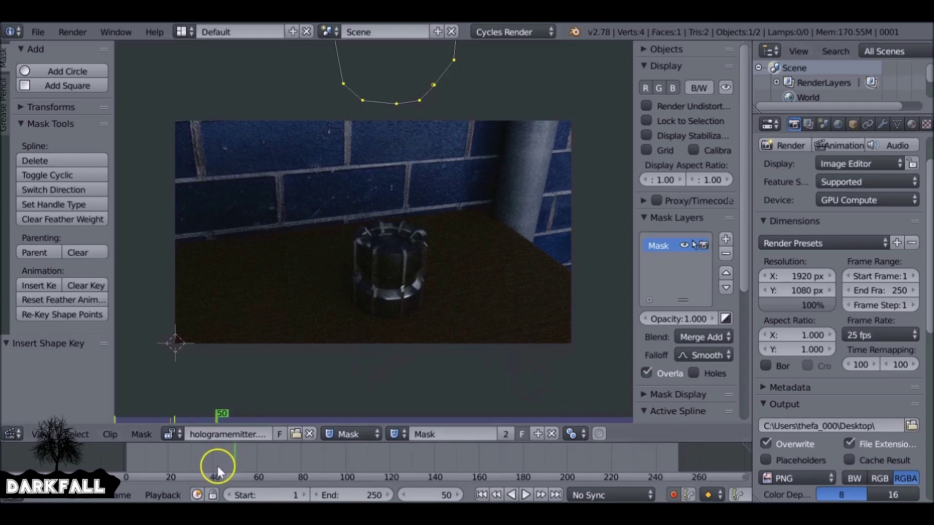
drag(217, 464, 232, 448)
Step: In the Node Editor, add a Mask input node above the link between Scale and Mix, and reposition the Mix node
click(14, 435)
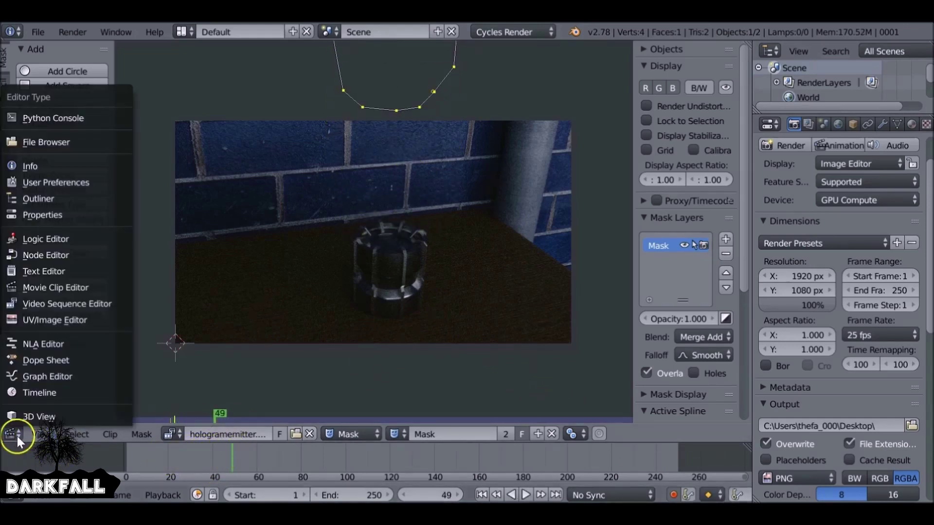
click(58, 255)
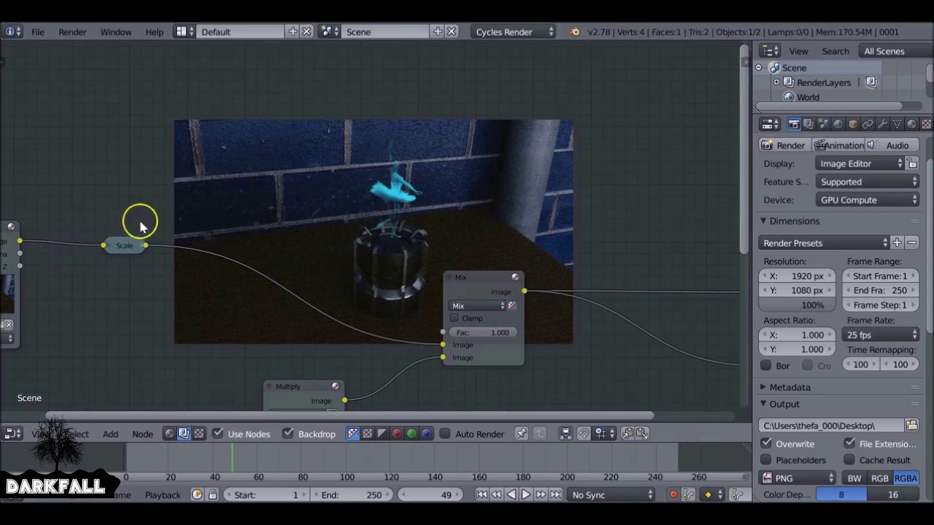
key(shift+a)
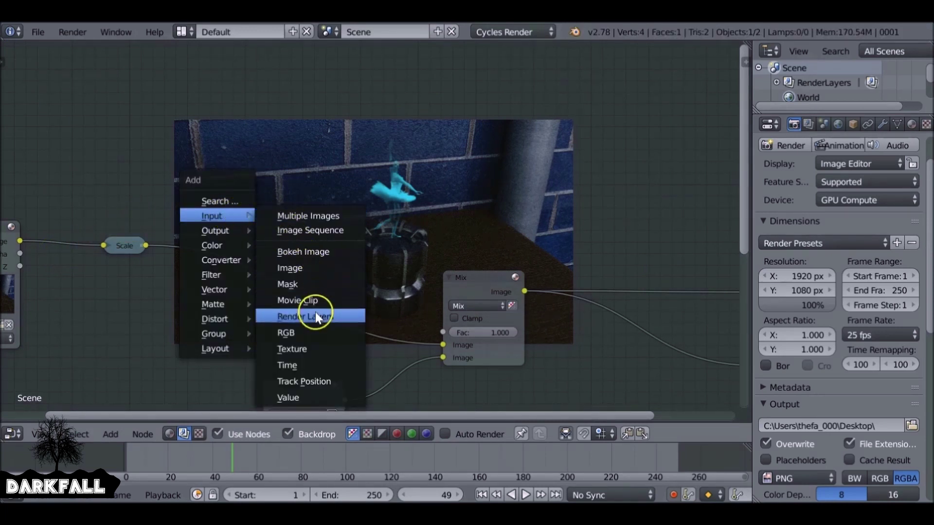
click(307, 284)
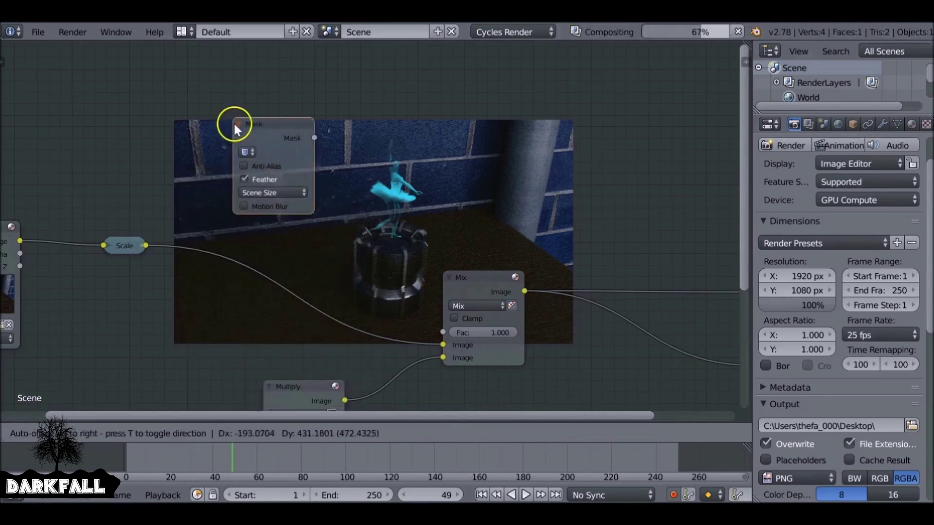
click(240, 127)
scroll(263, 176, down, 4)
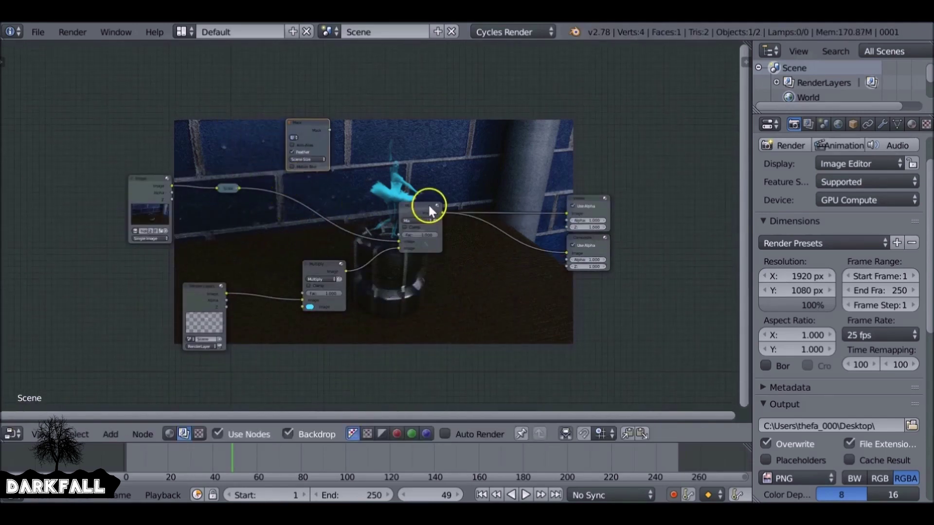
drag(429, 206, 440, 191)
scroll(351, 136, up, 5)
middle_drag(331, 146, 302, 211)
scroll(302, 212, up, 2)
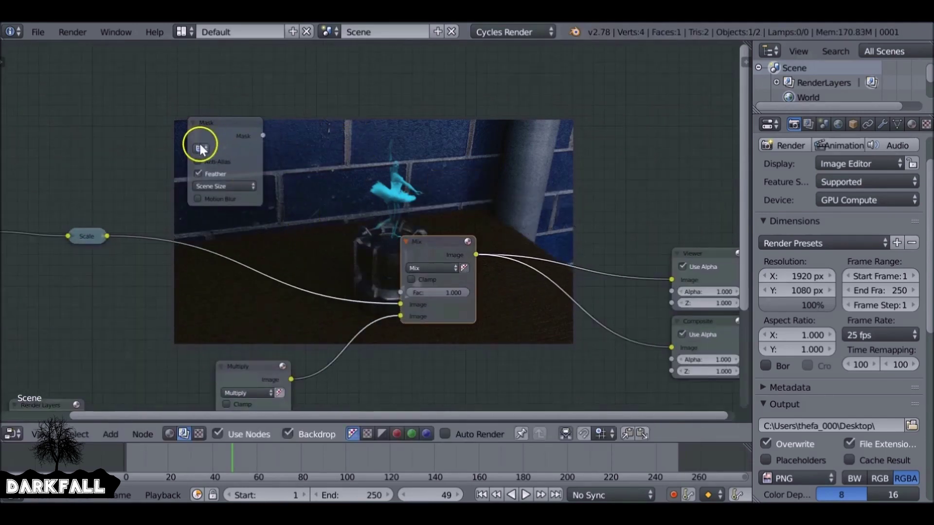
Step: Assign the mask named Mask to the Mask node and connect its output to the Mix node's Fac input
click(201, 148)
click(215, 163)
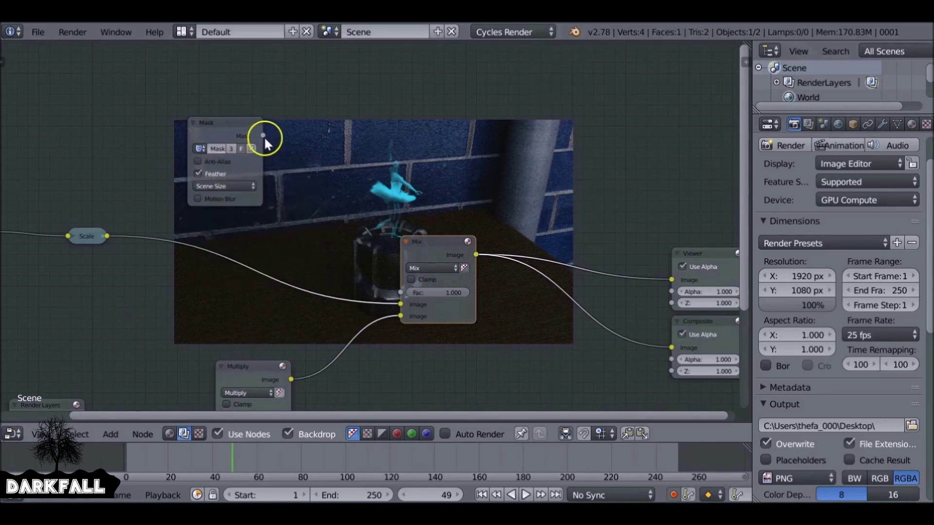
drag(263, 135, 401, 293)
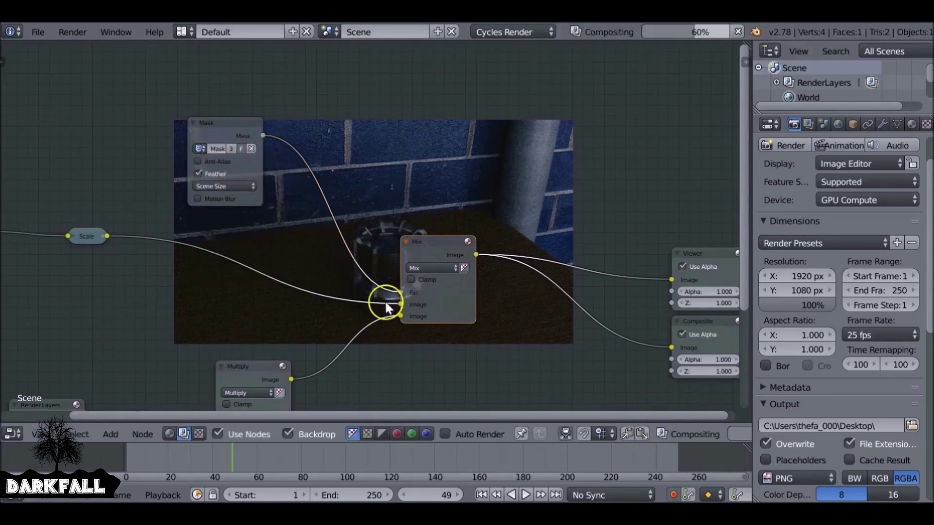
drag(195, 452, 262, 454)
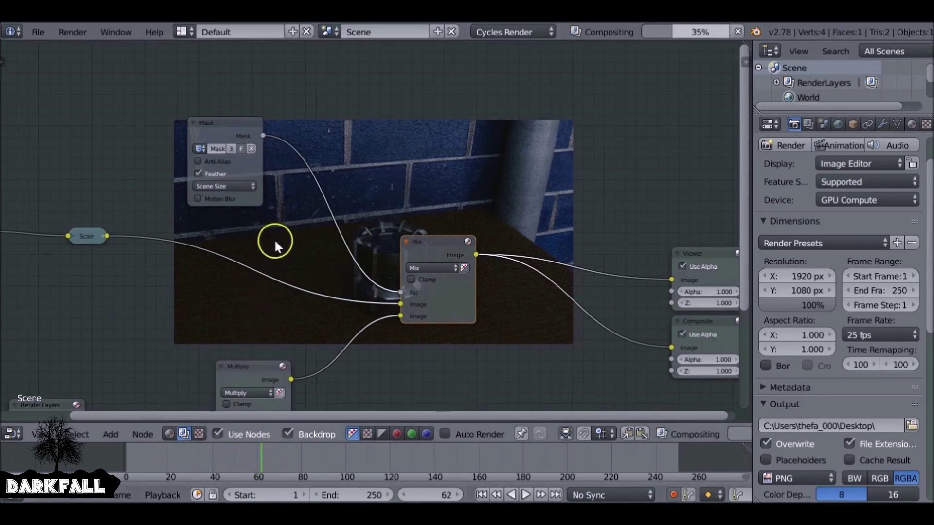
Step: Insert an Invert color node between the Mask and Mix nodes and scrub the timeline to check the dancer's reveal
key(shift+a)
mouse_move(263, 244)
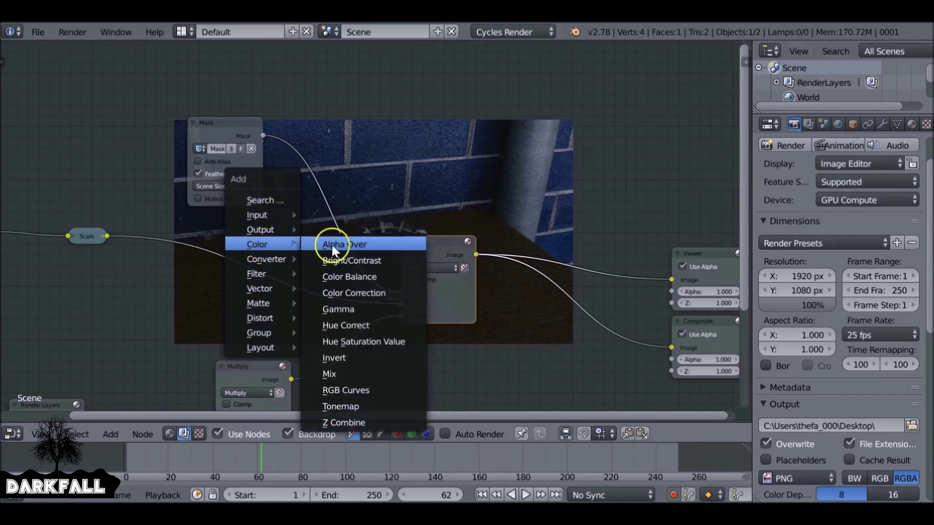
click(350, 358)
click(287, 155)
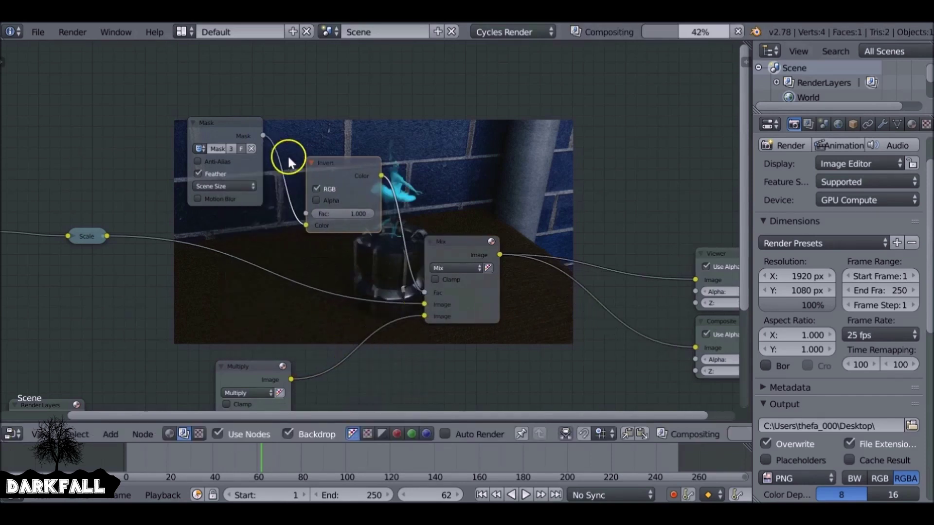
click(210, 454)
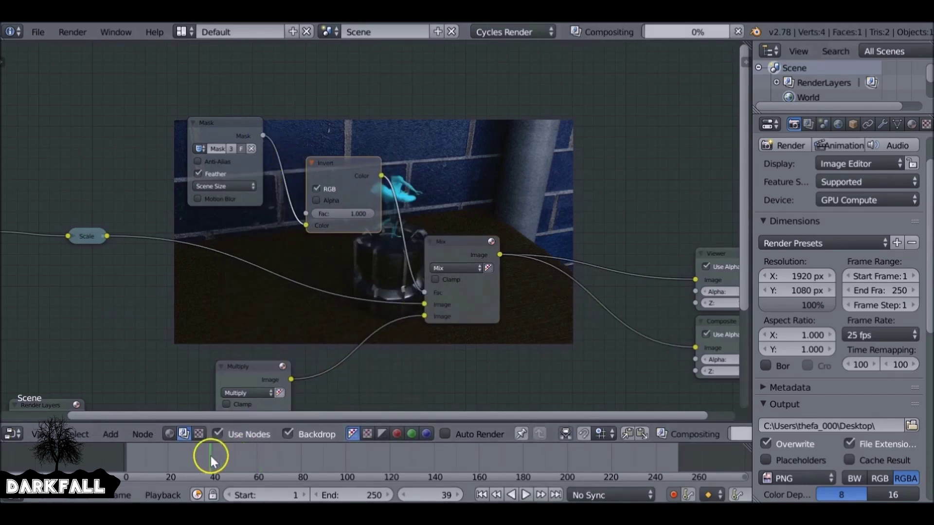
drag(210, 456, 199, 457)
middle_drag(251, 367, 148, 162)
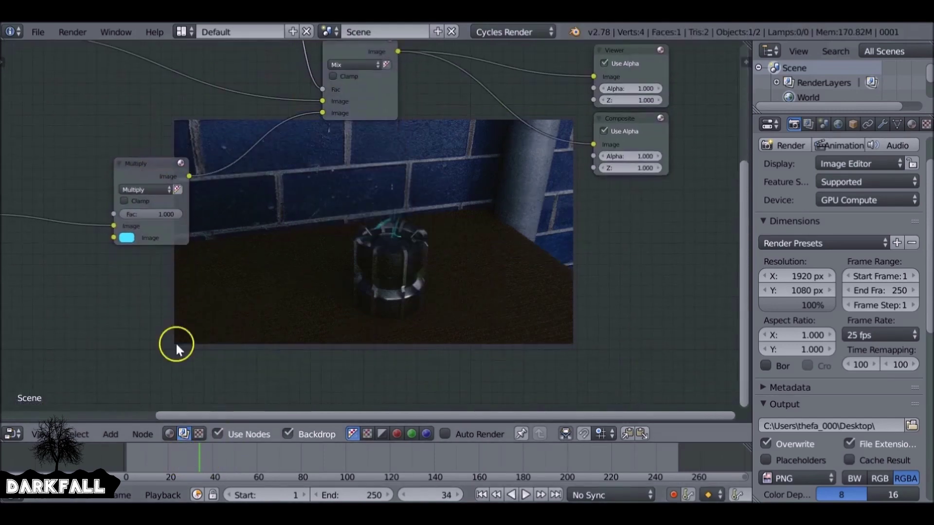
mouse_move(180, 459)
mouse_down()
mouse_move(167, 463)
mouse_move(239, 458)
mouse_move(193, 459)
mouse_up()
Step: Return to frame 1 and create a new mask named EmitterGlow in the Movie Clip Editor
click(481, 495)
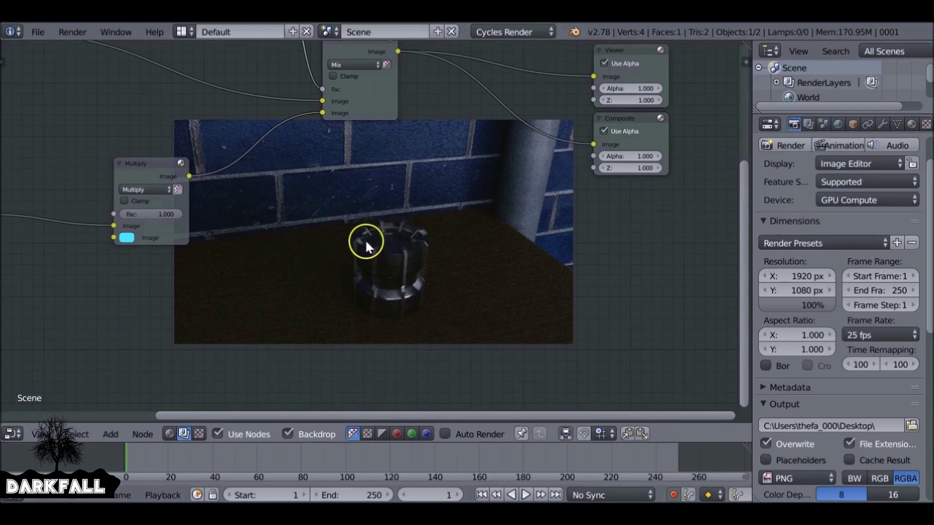
scroll(293, 238, down, 3)
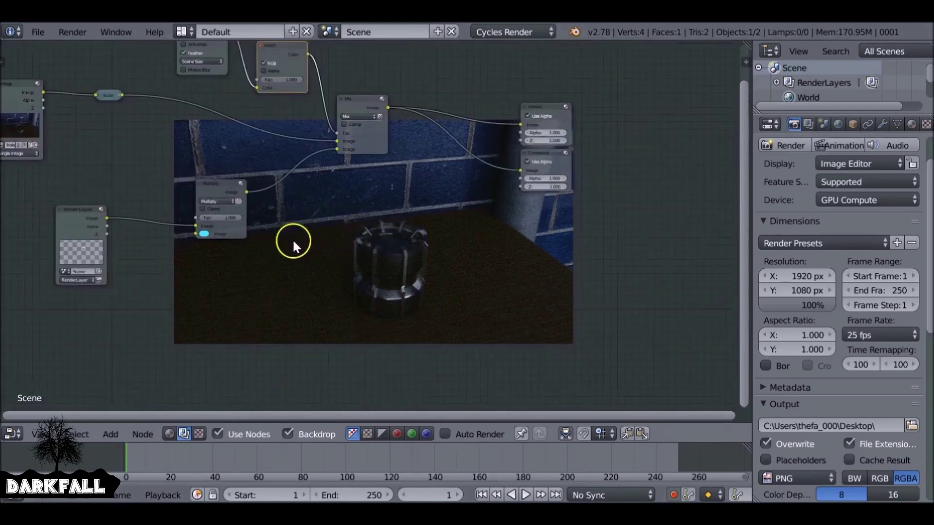
click(12, 433)
click(50, 287)
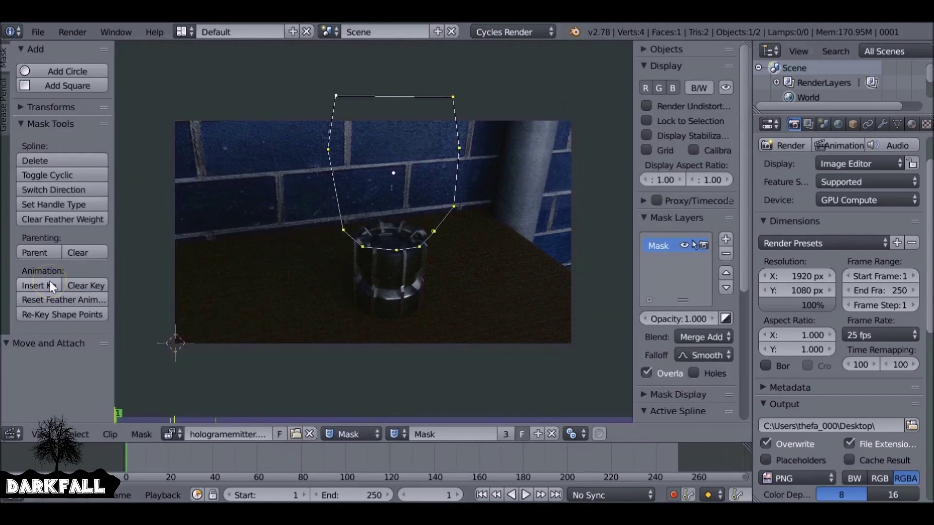
click(538, 432)
click(492, 432)
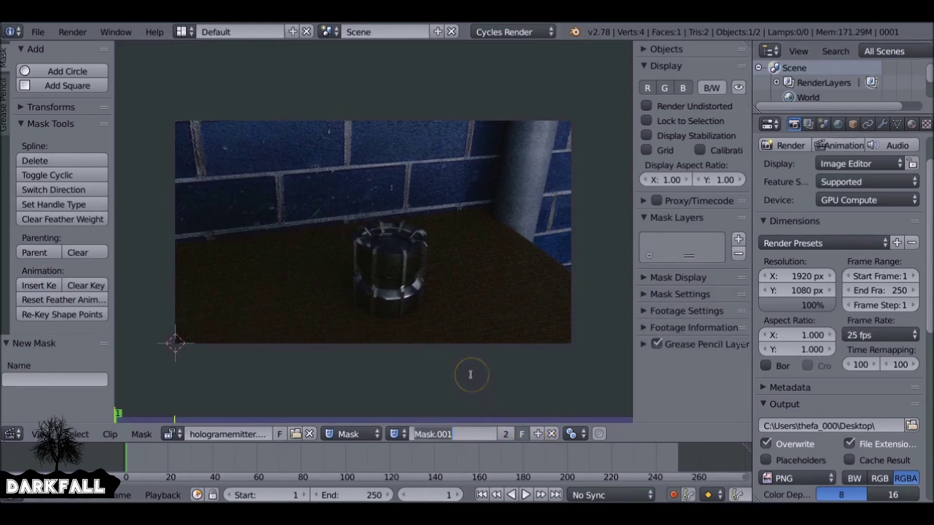
text(EmitterGlow)
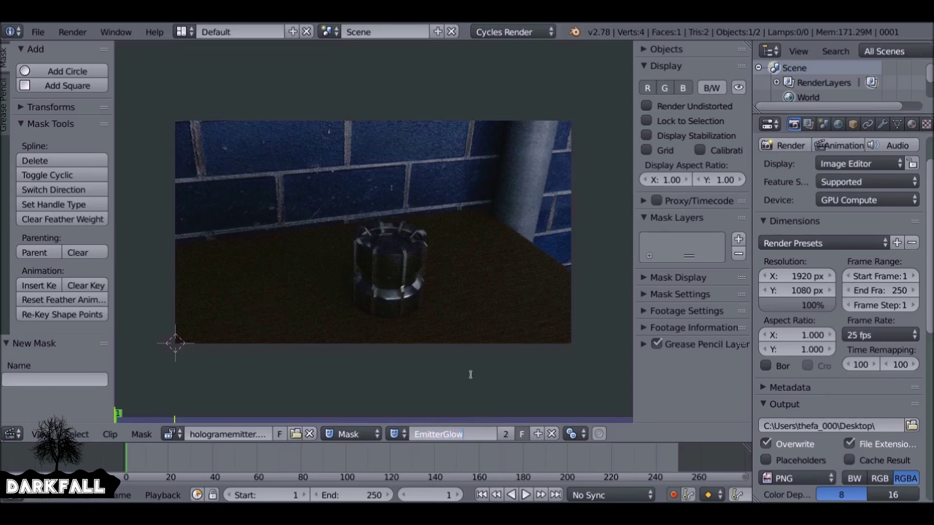
key(Return)
Step: Add a circle spline to the EmitterGlow mask, centred on the emitter's top opening
scroll(464, 370, up, 5)
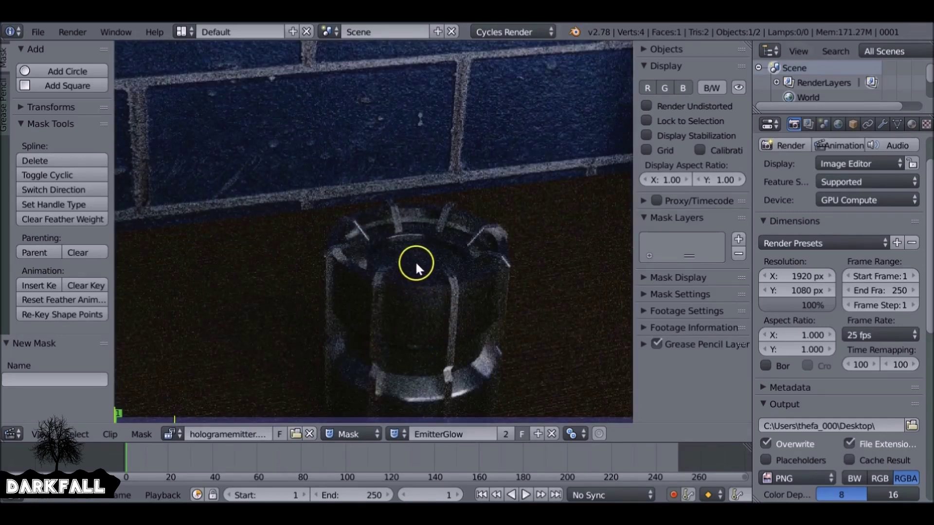
click(415, 257)
click(84, 70)
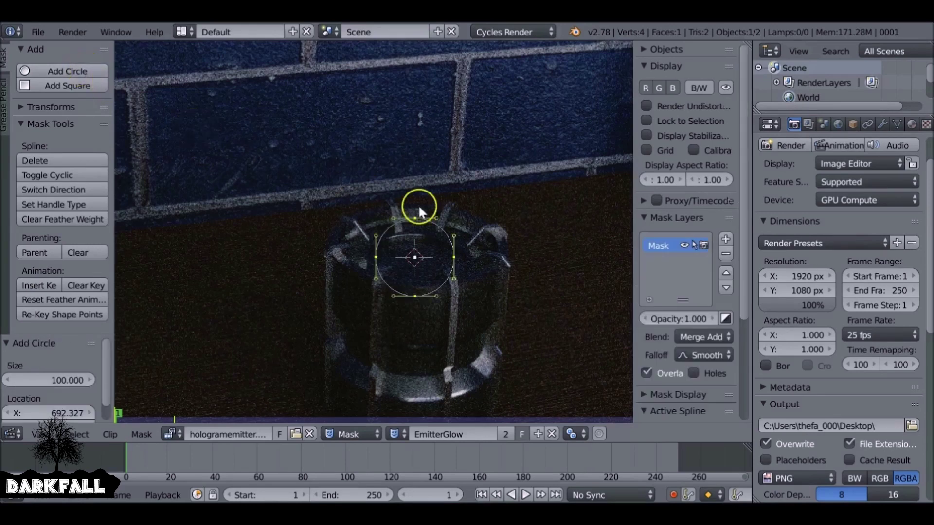
Step: Widen and flatten the circle into an ellipse matching the inner surface of the emitter's top by sliding its points and handles
scroll(423, 219, up, 2)
drag(371, 269, 358, 267)
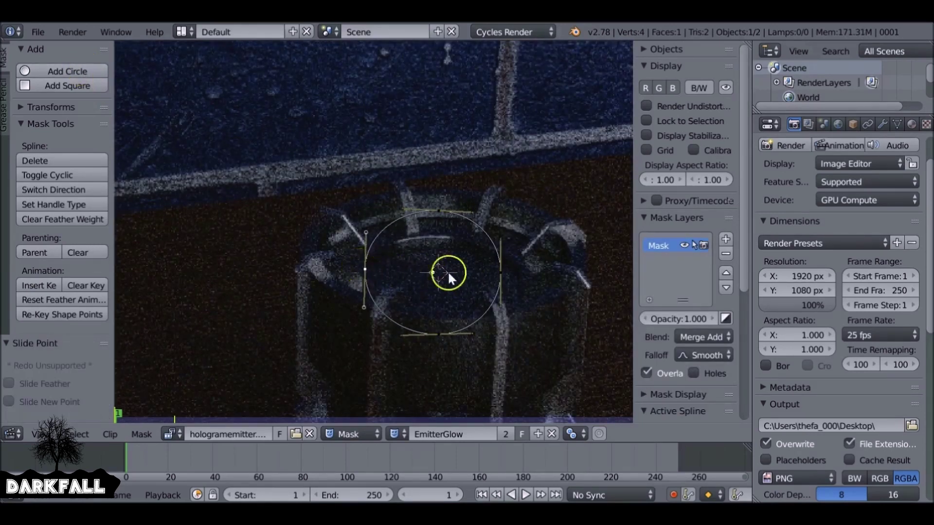
drag(500, 271, 516, 272)
drag(440, 206, 439, 238)
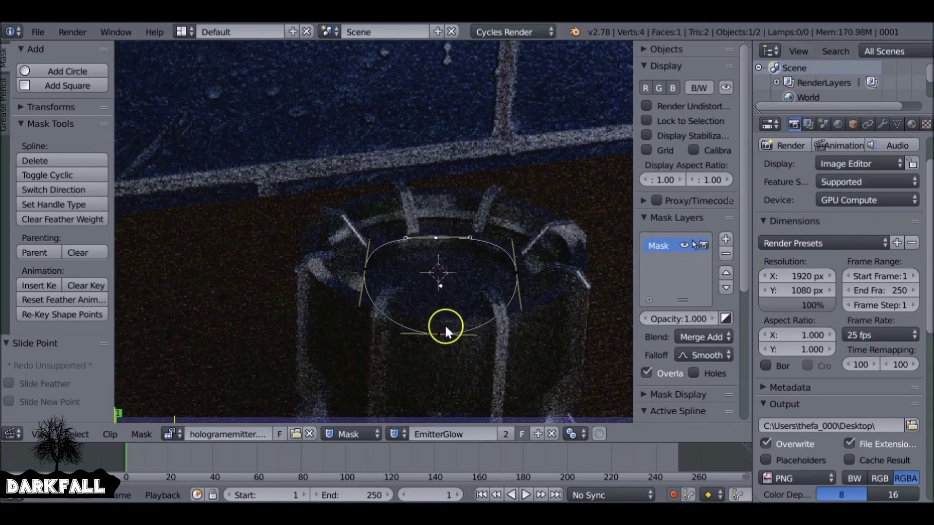
drag(441, 335, 444, 311)
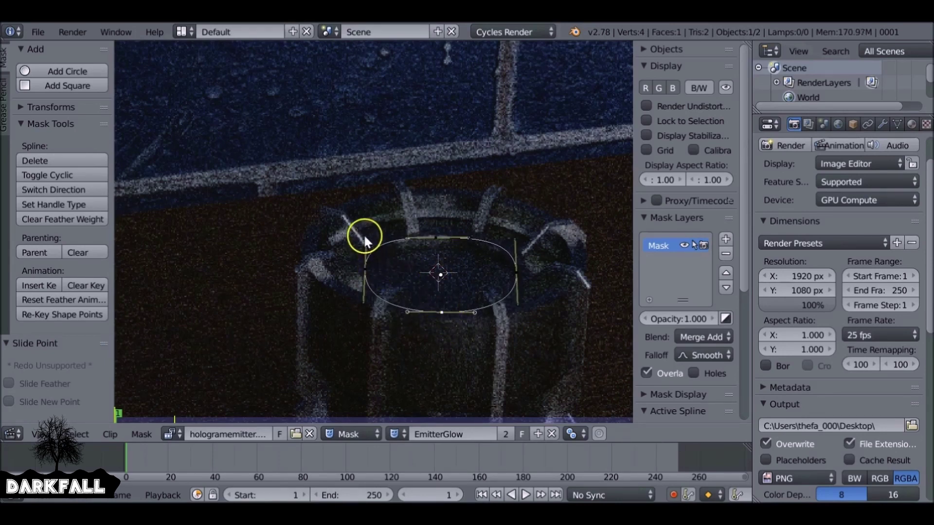
click(366, 249)
drag(515, 241, 434, 244)
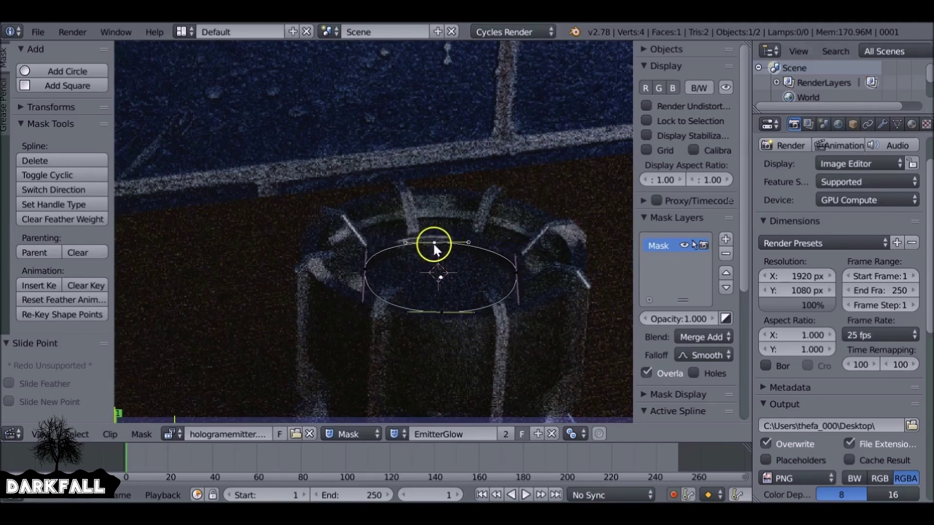
drag(441, 311, 446, 300)
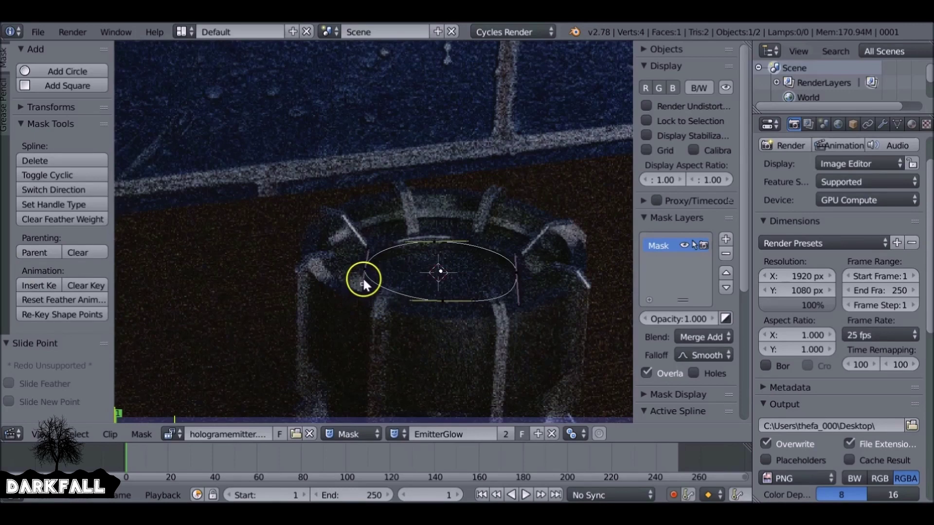
click(444, 298)
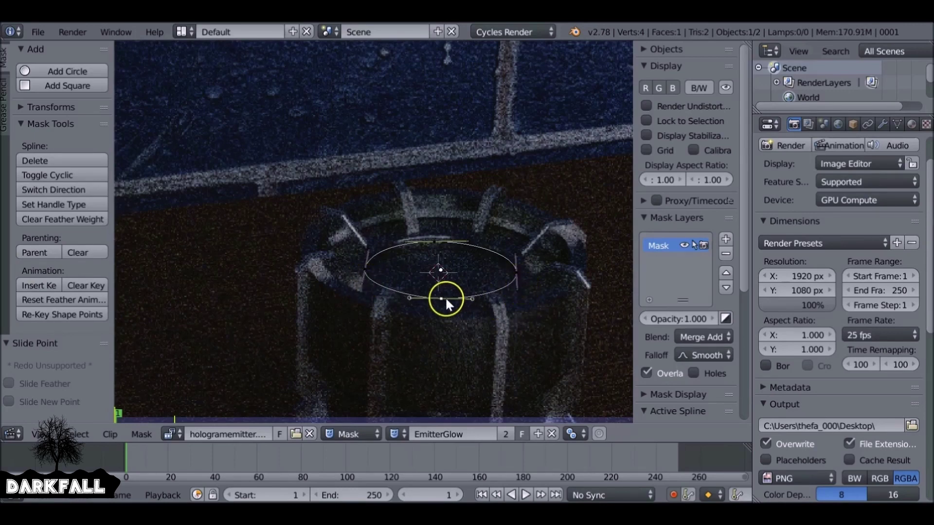
scroll(428, 286, down, 5)
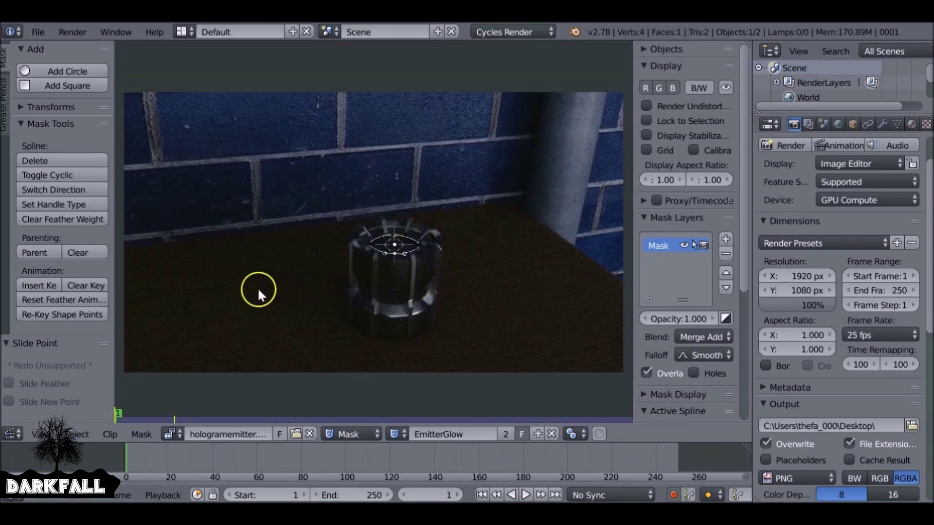
Step: Switch to the Node Editor and move the emitter Image and Scale nodes back to make room before the final Mix node
click(12, 435)
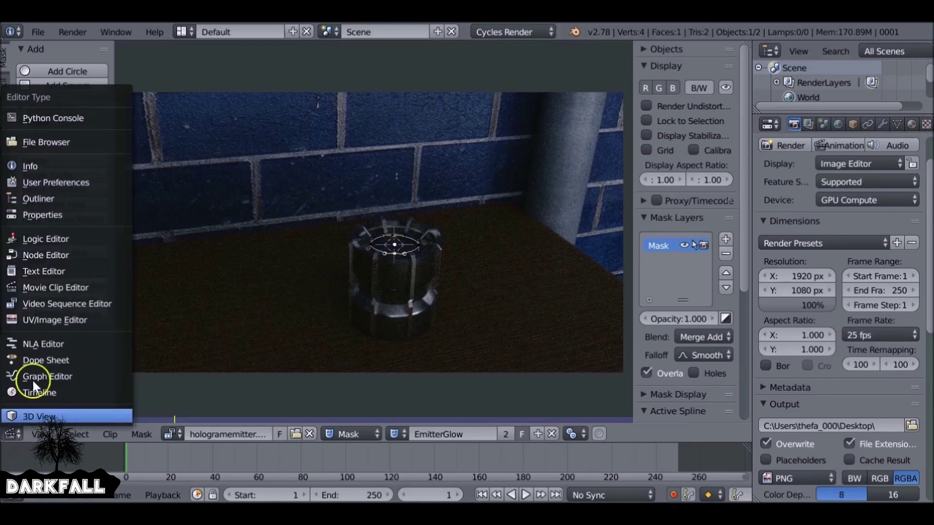
click(48, 254)
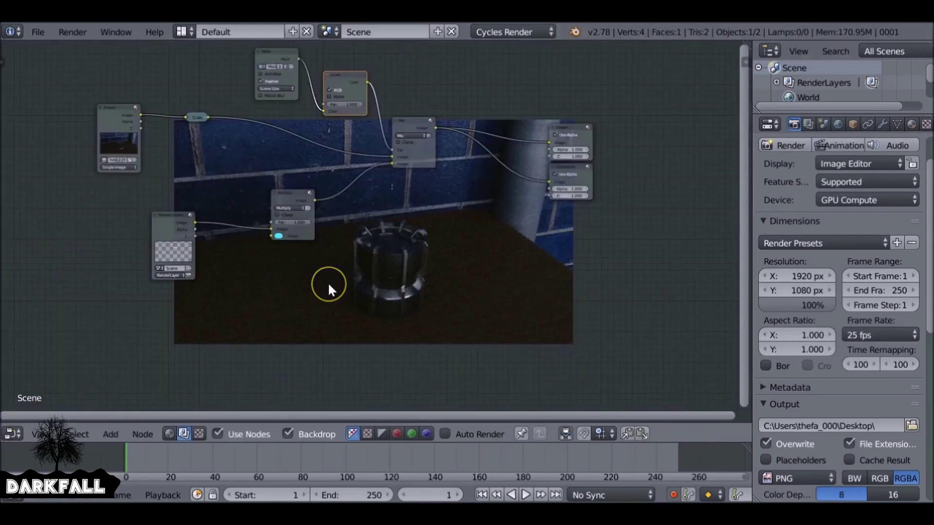
scroll(328, 284, up, 3)
middle_drag(248, 224, 448, 266)
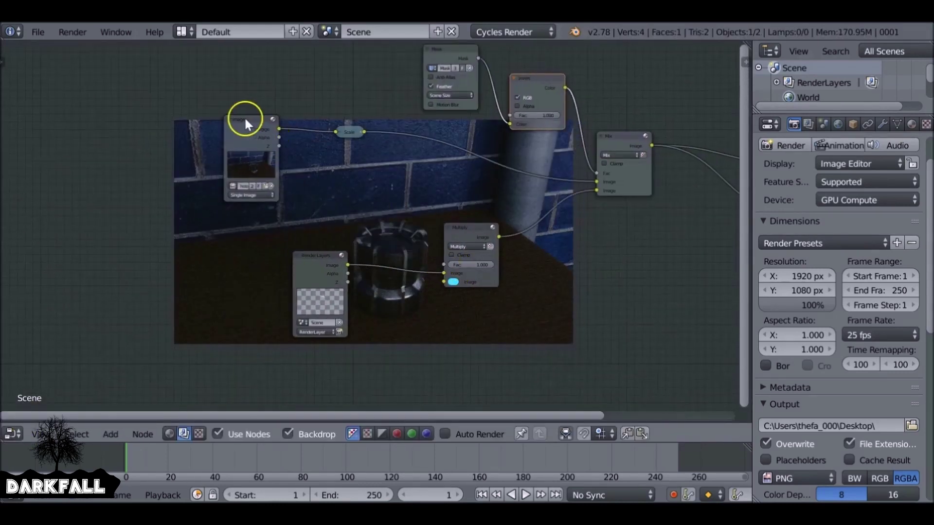
drag(244, 118, 68, 113)
drag(348, 132, 192, 125)
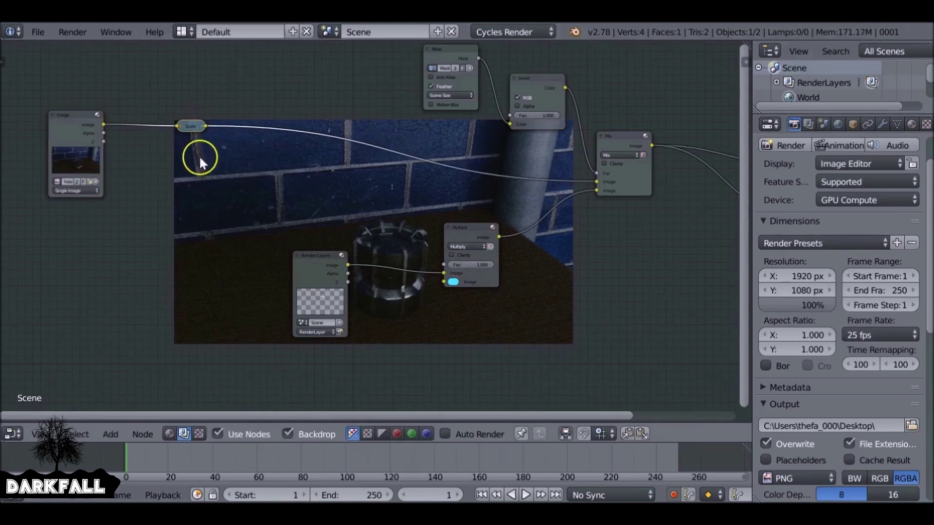
Step: Insert a Mix node after the Scale node and set its second image colour to cyan (R 0.079, G 0.787, B 1.000)
key(shift+a)
mouse_move(185, 166)
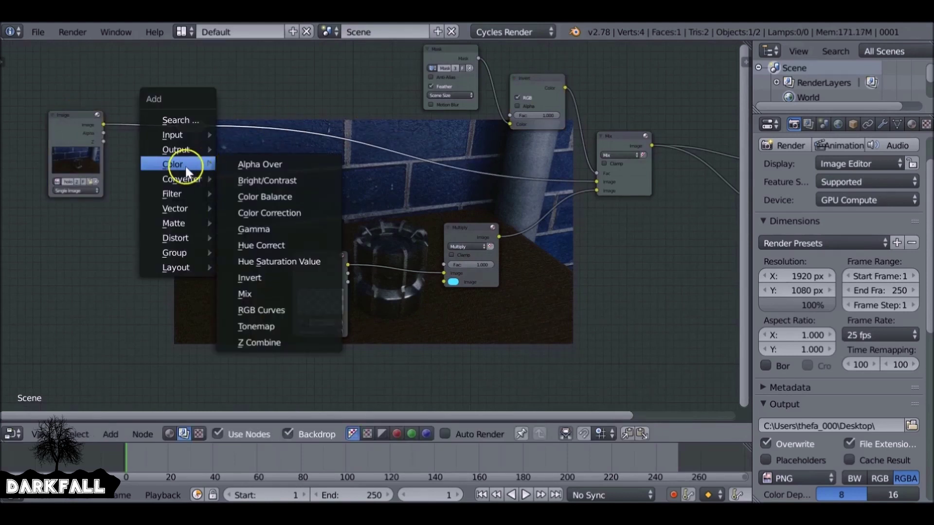
click(264, 293)
click(243, 103)
middle_drag(249, 144, 325, 177)
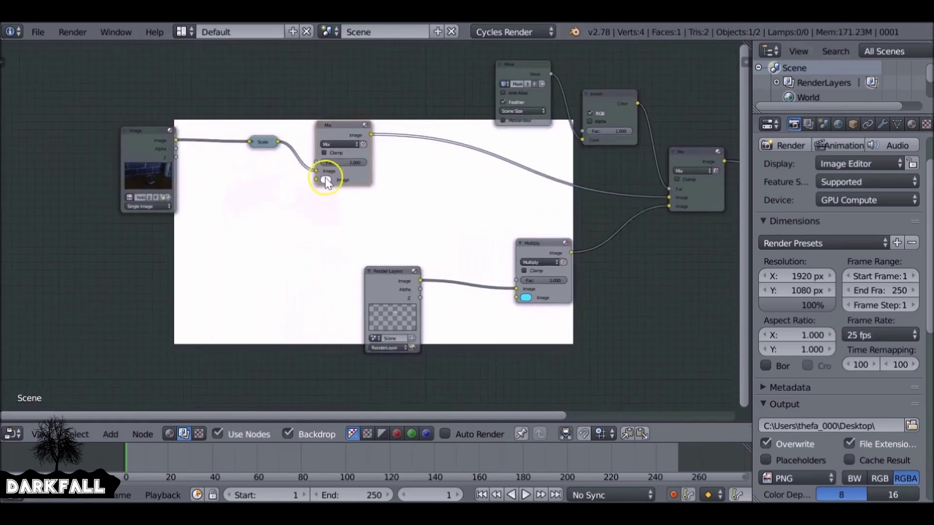
scroll(325, 181, up, 1)
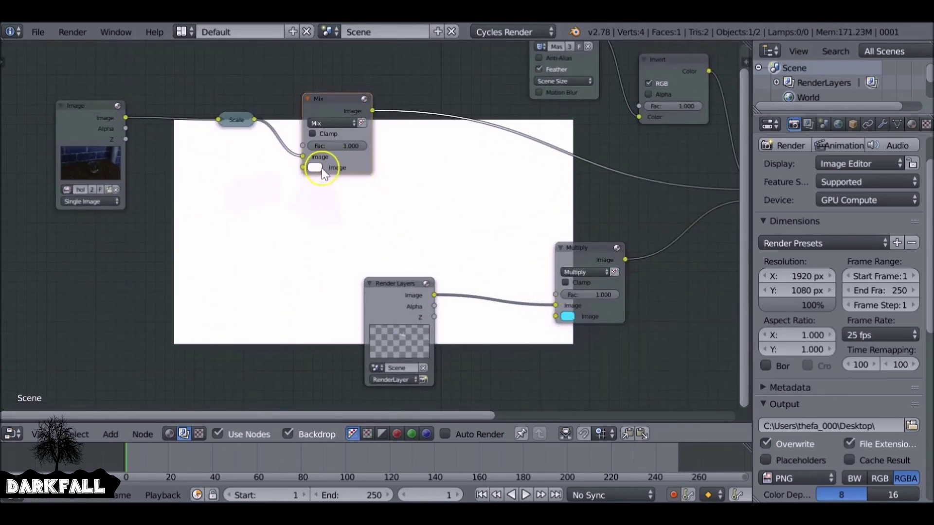
middle_drag(317, 168, 354, 233)
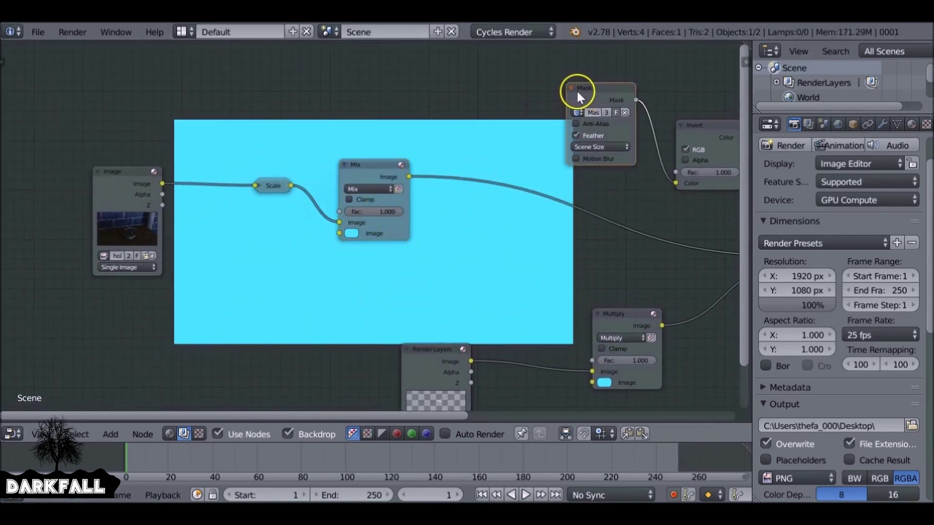
Step: Duplicate the Mask node, assign it the EmitterGlow mask and connect its output to the new Mix node's Fac
key(shift+d)
click(185, 73)
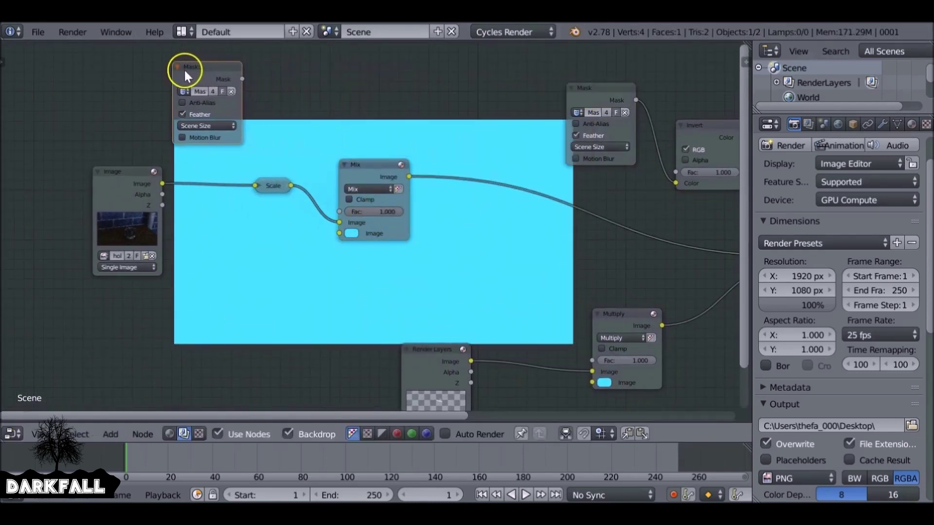
click(183, 91)
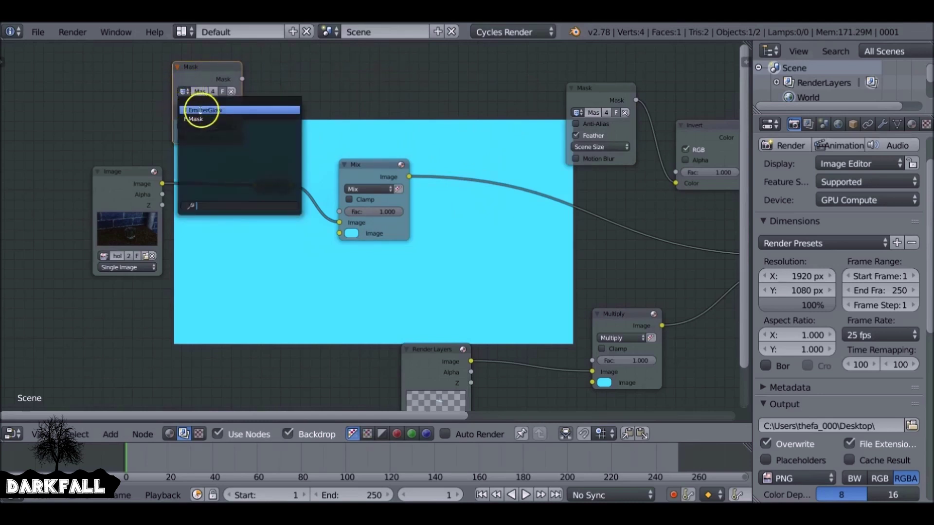
click(200, 105)
drag(242, 78, 342, 209)
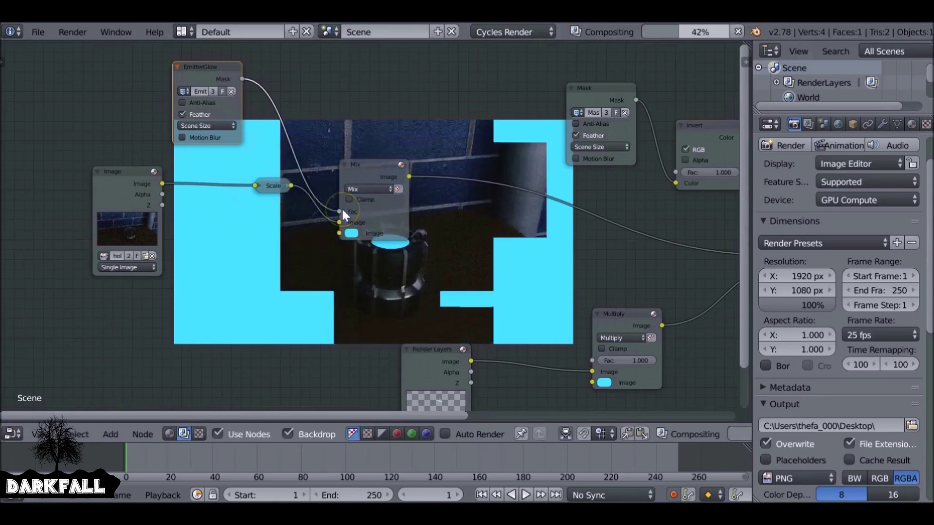
middle_drag(393, 253, 384, 211)
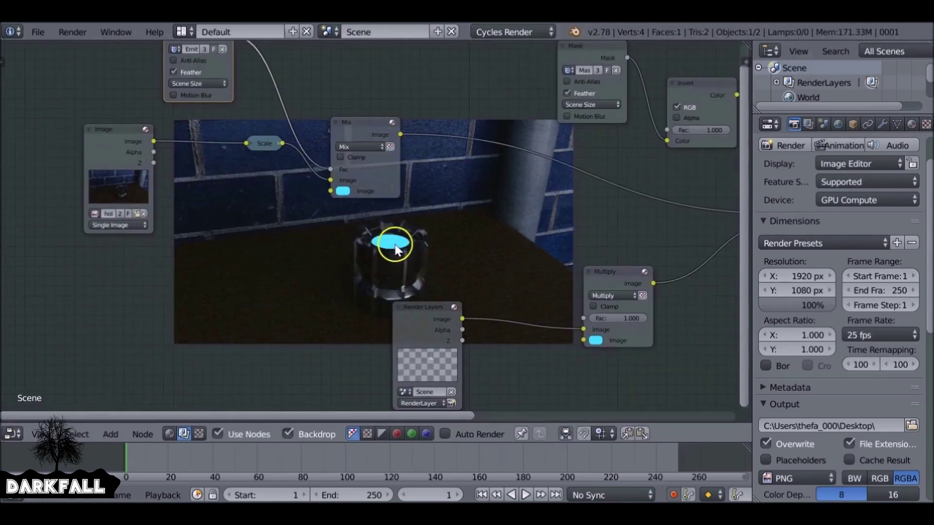
Step: Insert a Blur node between the EmitterGlow mask and the Mix node's Fac
middle_drag(248, 103, 270, 183)
key(shift+a)
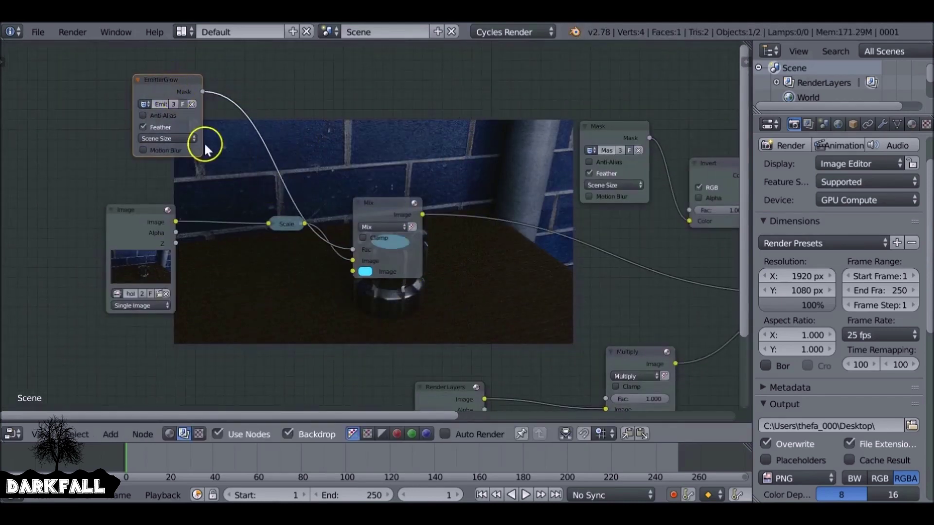
mouse_move(184, 175)
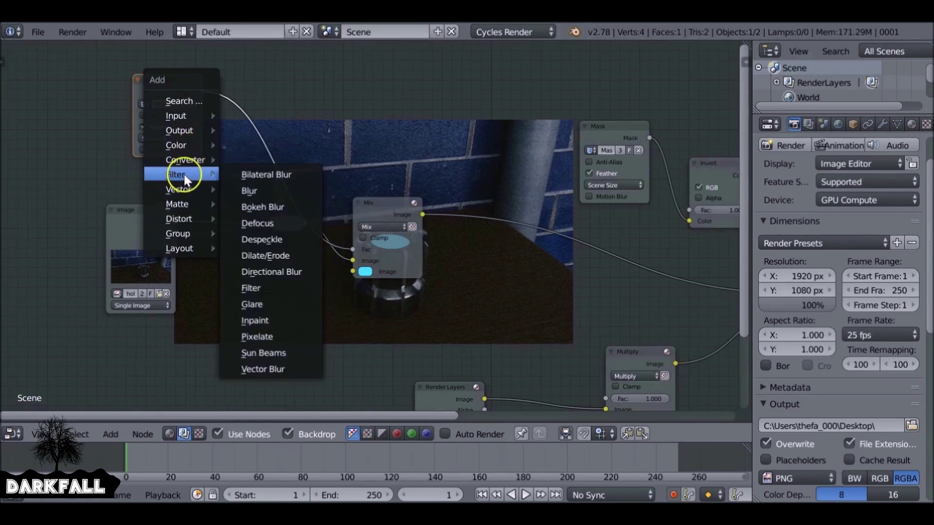
click(258, 191)
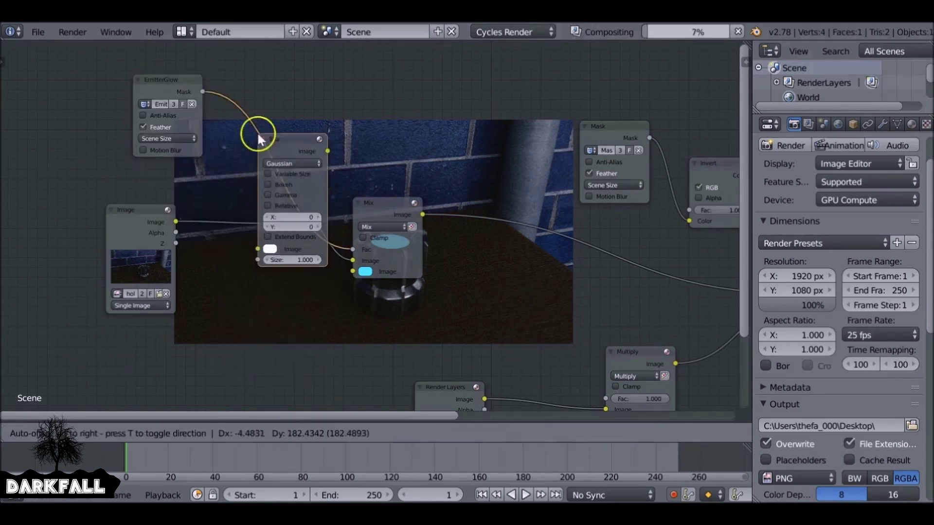
click(247, 102)
Step: Set the Blur node's X and Y to 7 to soften the glow's edge
click(281, 176)
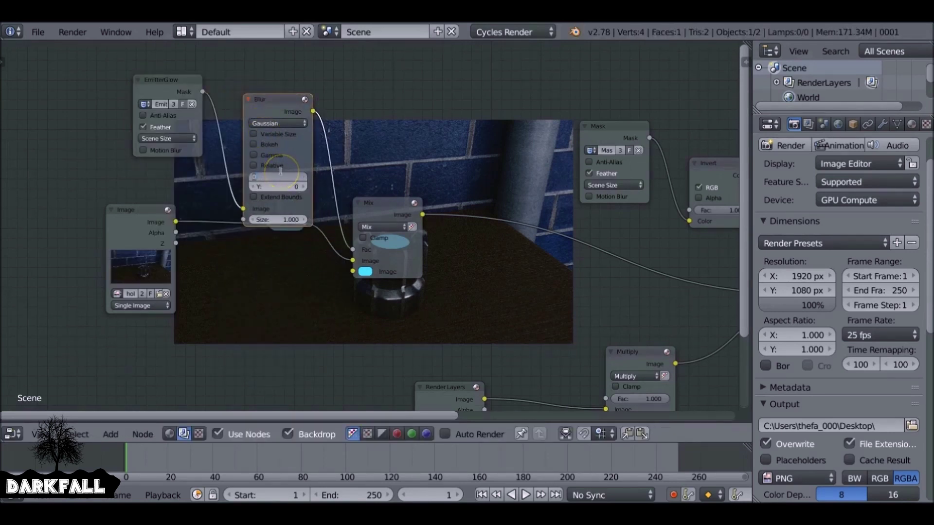
text(7)
click(282, 182)
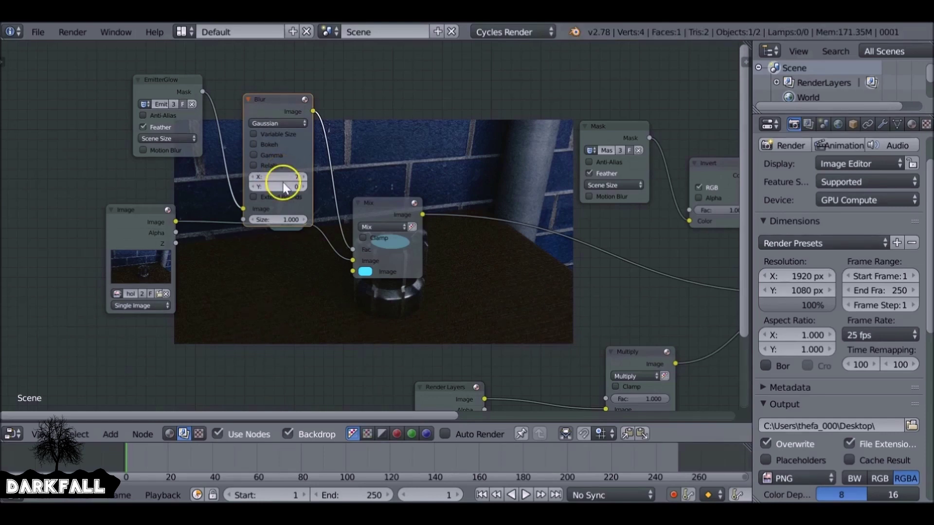
text(7)
key(Return)
middle_drag(391, 231, 385, 296)
scroll(375, 285, up, 3)
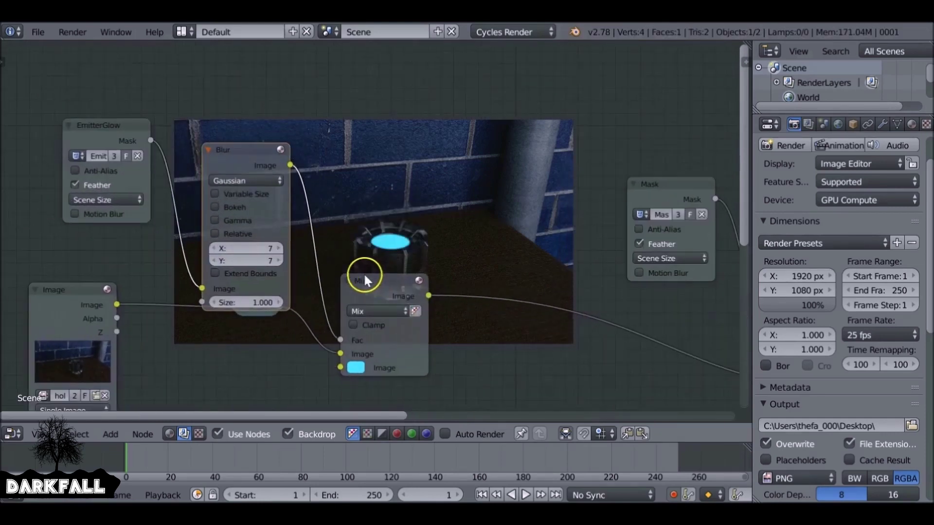
Step: Set the Blur node's X and Y to 15, and move the EmitterGlow and Blur nodes clear of the Scale node
click(261, 249)
text(15)
key(Return)
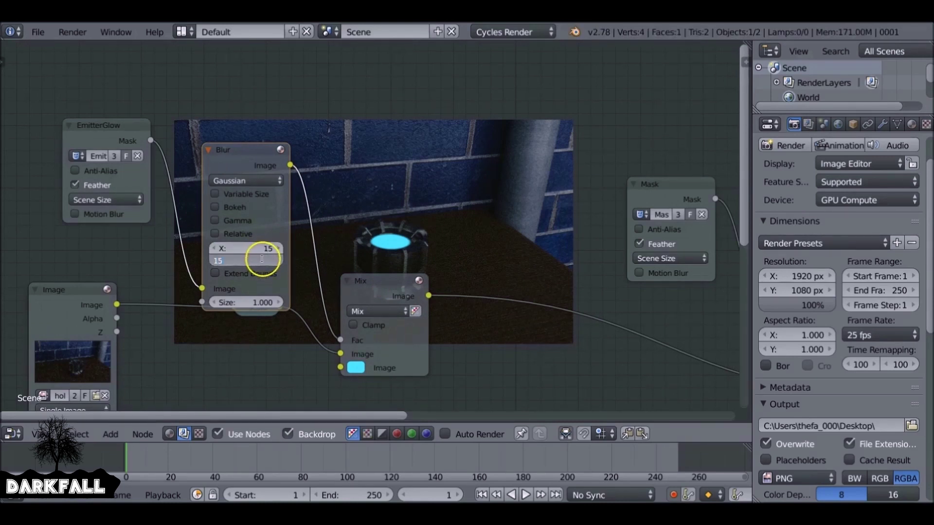
key(Return)
drag(115, 131, 79, 112)
drag(231, 151, 209, 101)
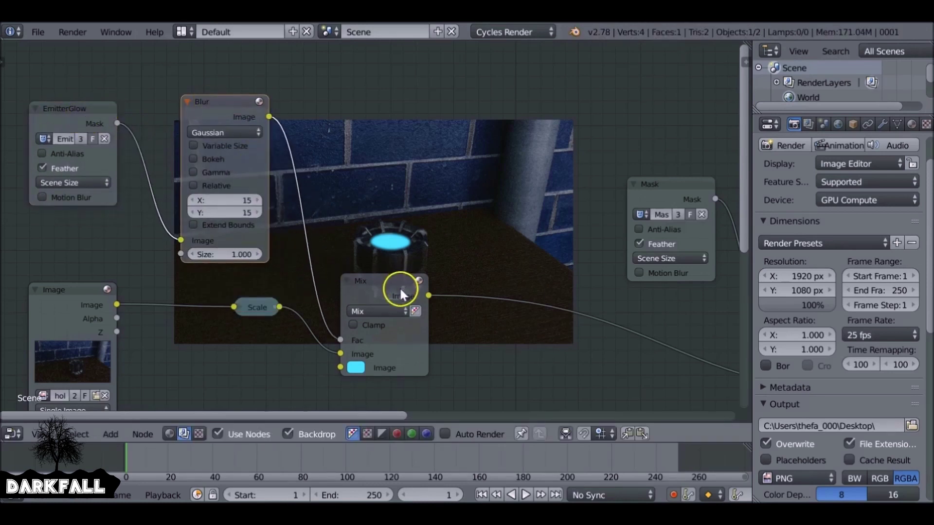
Step: Duplicate the cyan Mix node and insert the copy directly after the original
middle_drag(396, 282, 322, 261)
key(shift+d)
click(473, 265)
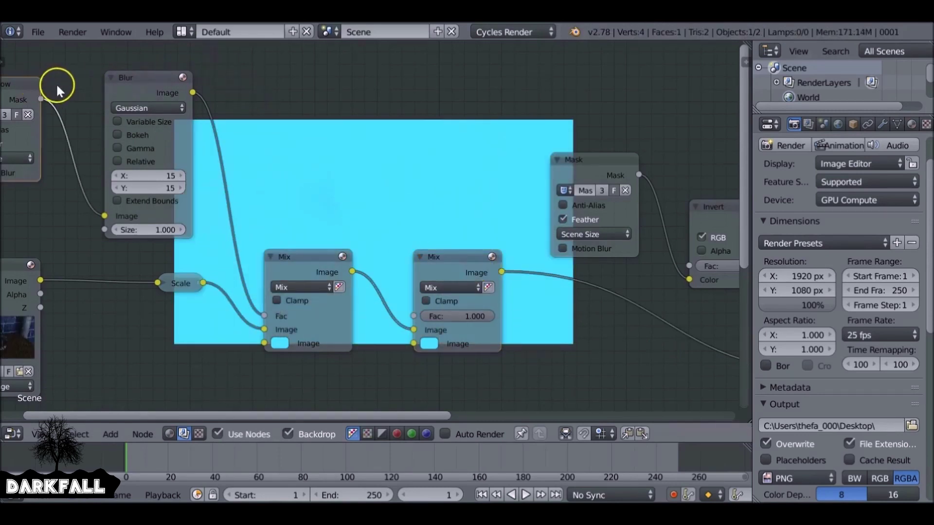
Step: Duplicate the Blur node, feed it from the EmitterGlow mask and connect its output to the second cyan Mix node's Fac
click(182, 91)
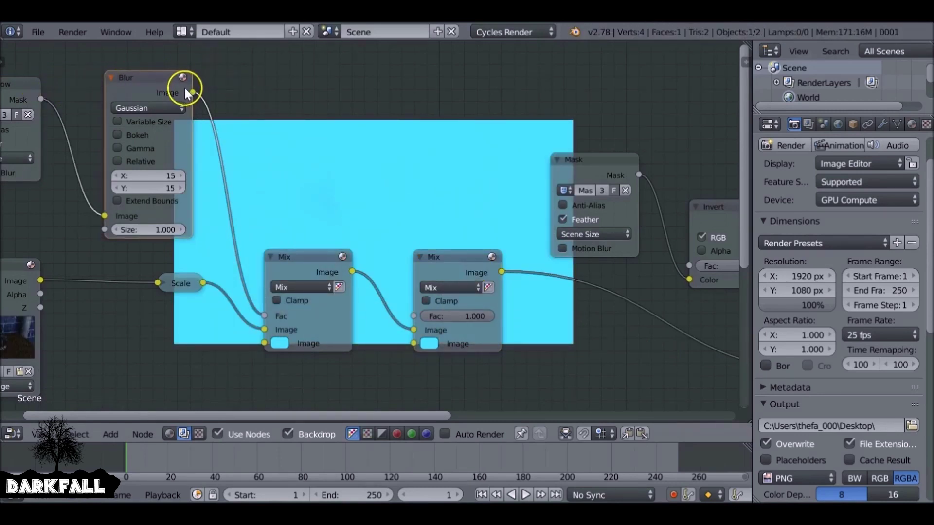
key(shift+d)
click(377, 77)
drag(41, 100, 58, 101)
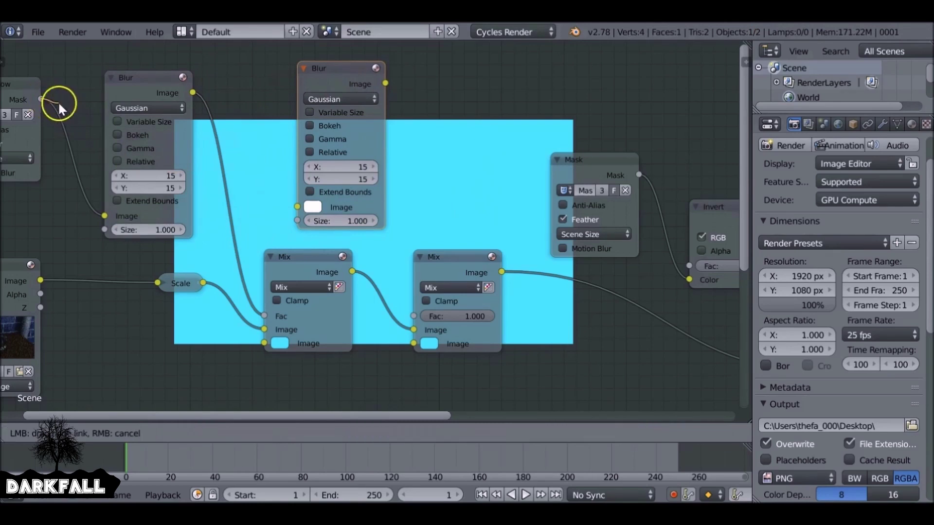
drag(310, 216, 314, 200)
drag(385, 83, 387, 100)
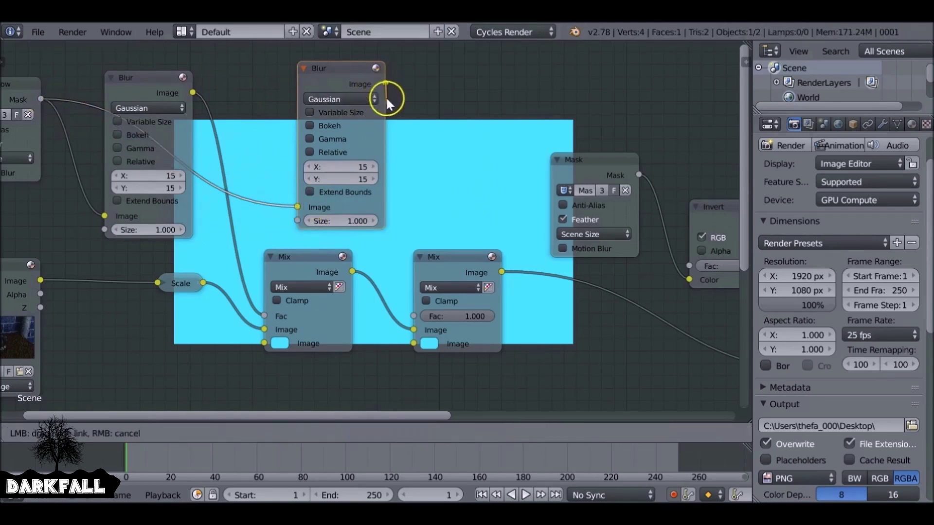
drag(414, 313, 416, 316)
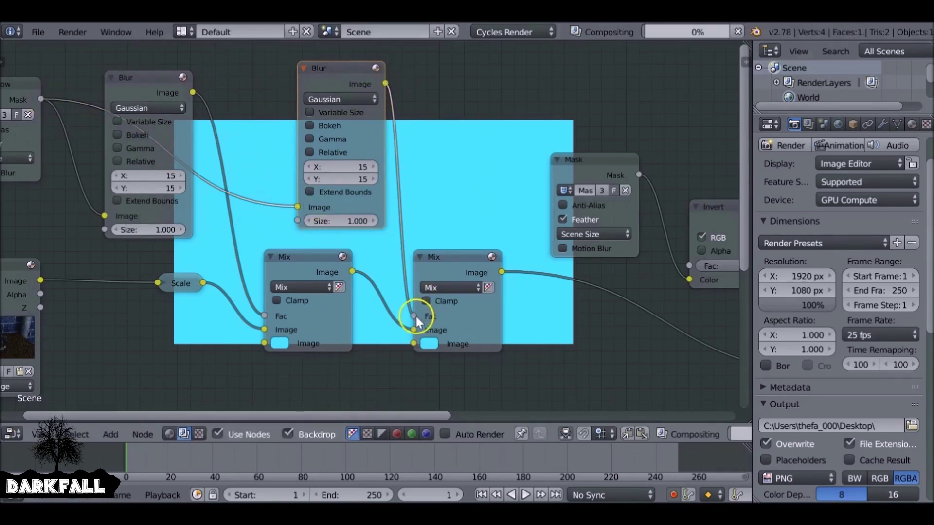
Step: Change the first glow Mix node's colour from cyan to a deeper blue
middle_drag(410, 309, 263, 210)
click(279, 242)
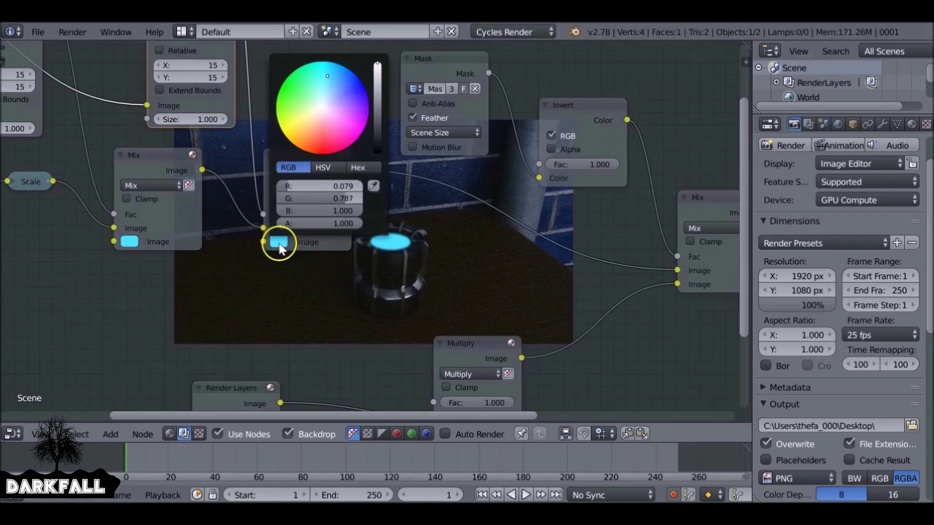
click(129, 242)
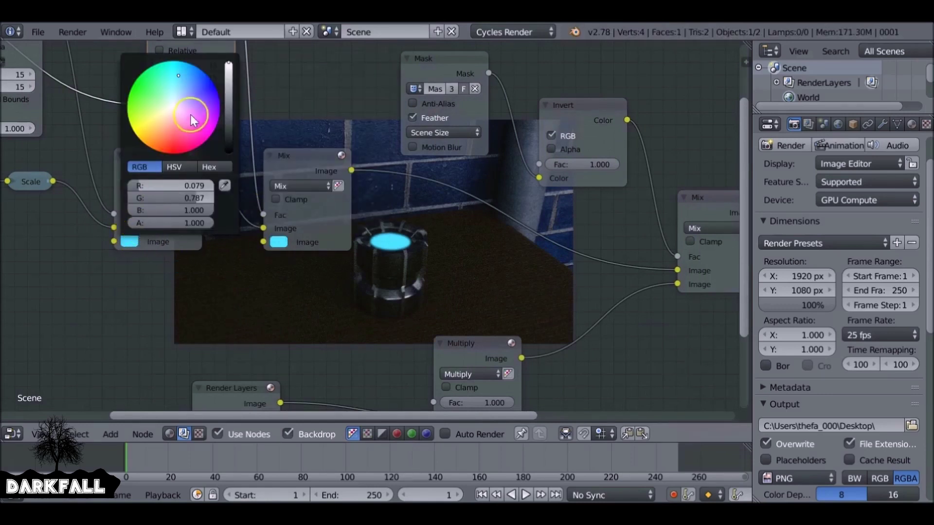
drag(185, 76, 187, 69)
middle_drag(309, 200, 316, 241)
middle_drag(273, 183, 276, 223)
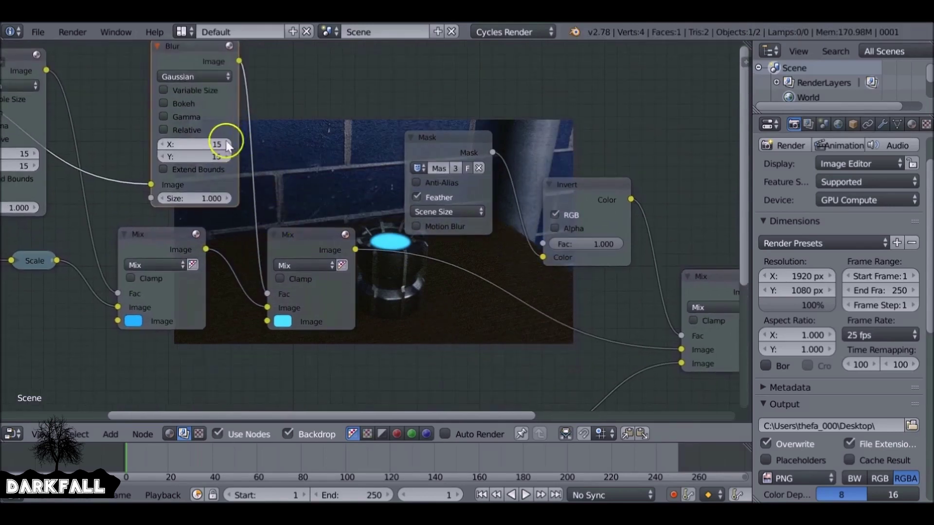
Step: Set the duplicated Blur node's X and Y to 7
click(193, 142)
text(7)
key(Return)
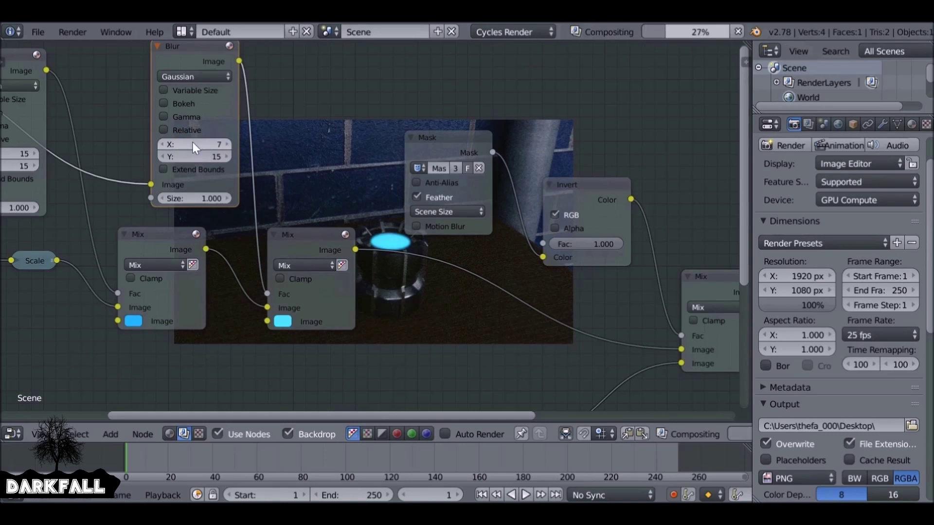
click(194, 157)
text(7)
key(Return)
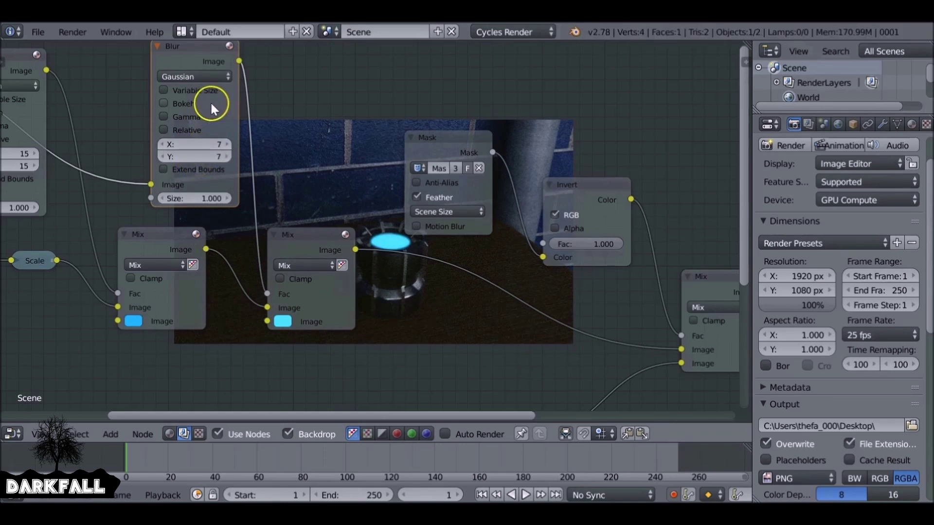
Step: Replace the duplicated Blur node with a Dilate/Erode node between the EmitterGlow mask and the second glow Mix node's Fac
key(x)
key(shift+a)
mouse_move(188, 145)
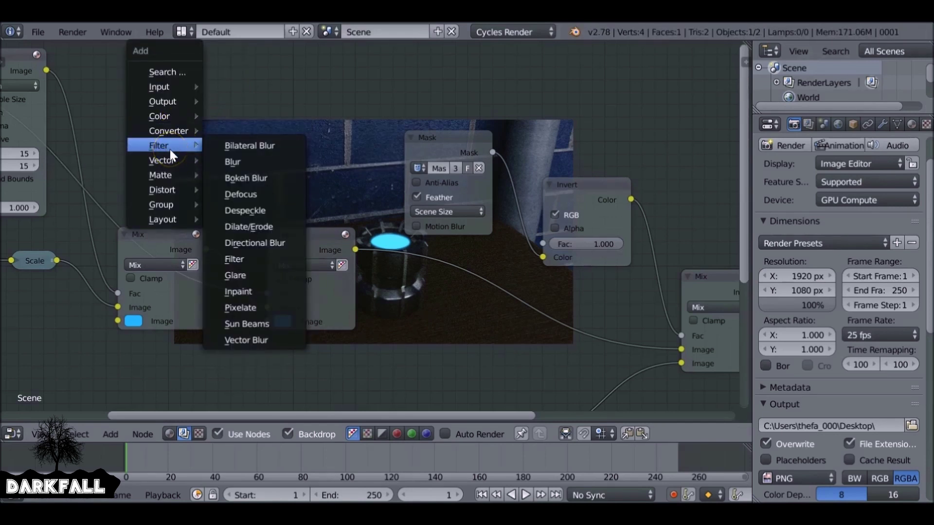
click(248, 227)
click(136, 159)
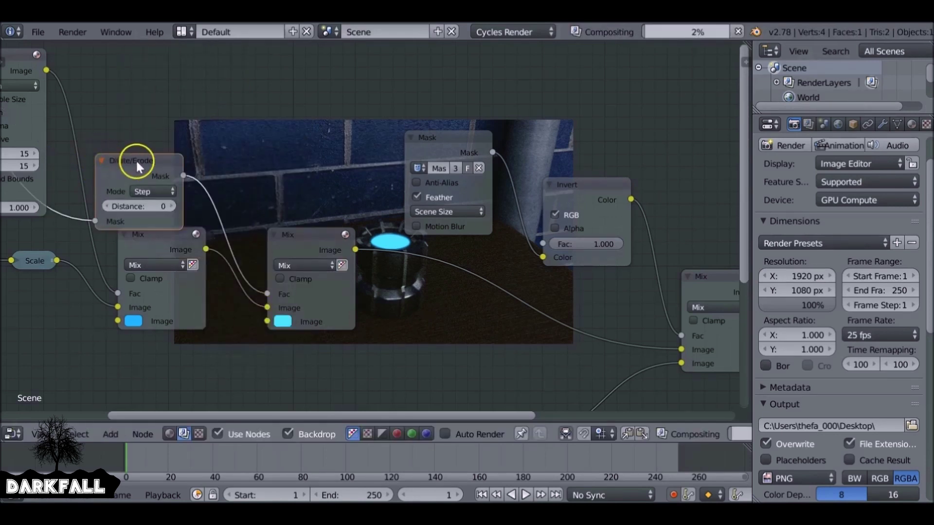
drag(136, 159, 201, 110)
Step: Set the Dilate/Erode mode to Feather and lower its distance to a negative value that shrinks the bright inner glow
click(204, 141)
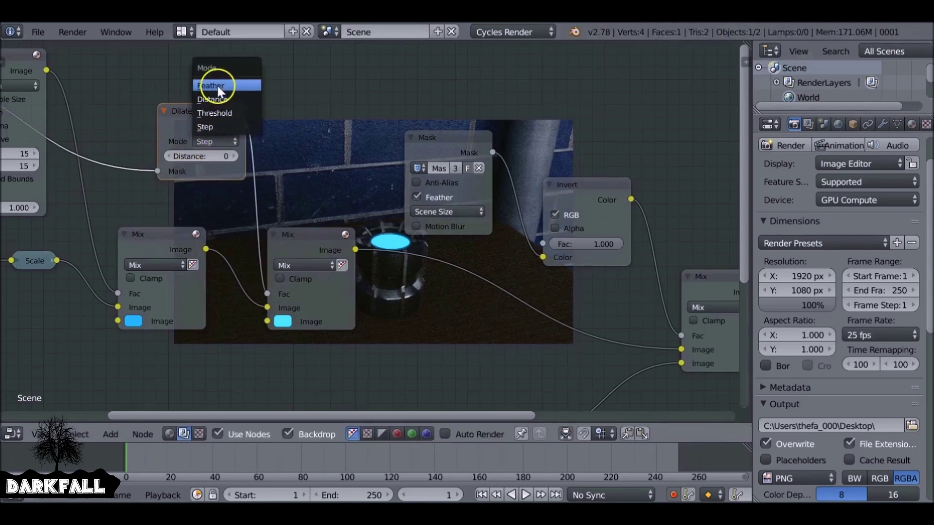
click(217, 87)
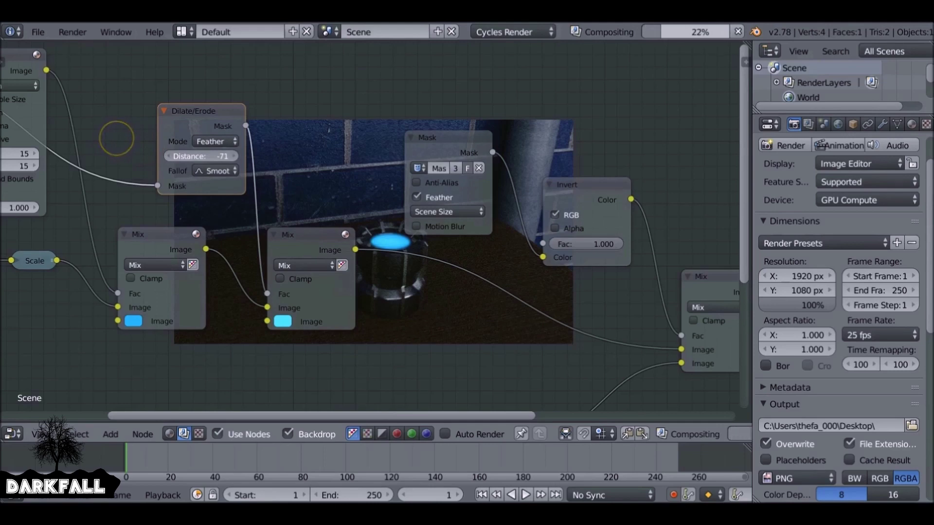
drag(124, 139, 133, 137)
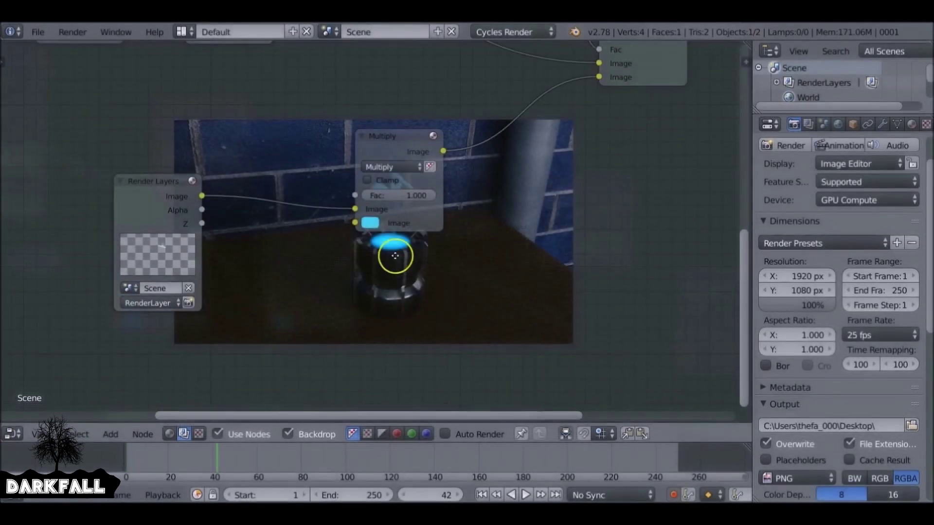
Step: Preview the composited hologram at frame 12 and scrub forward through the early frames of the animation
middle_drag(396, 261, 338, 138)
click(151, 461)
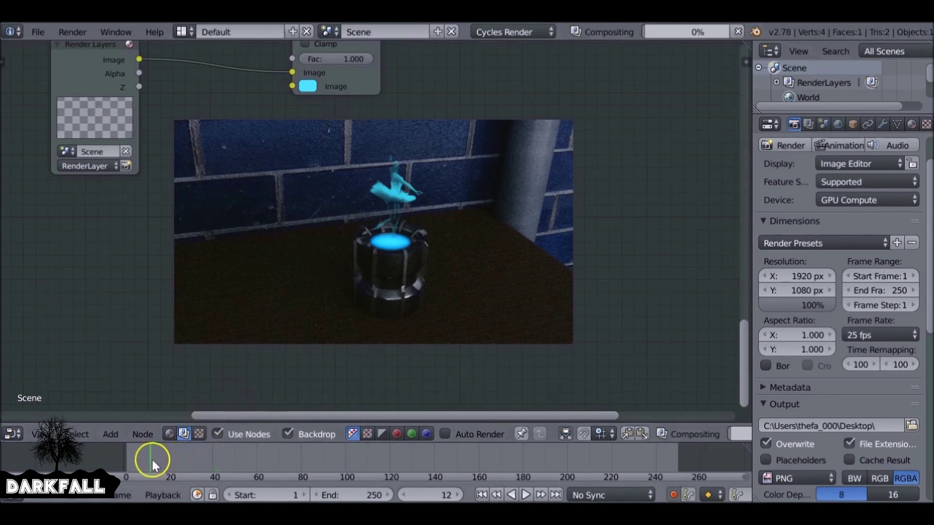
drag(165, 457, 229, 455)
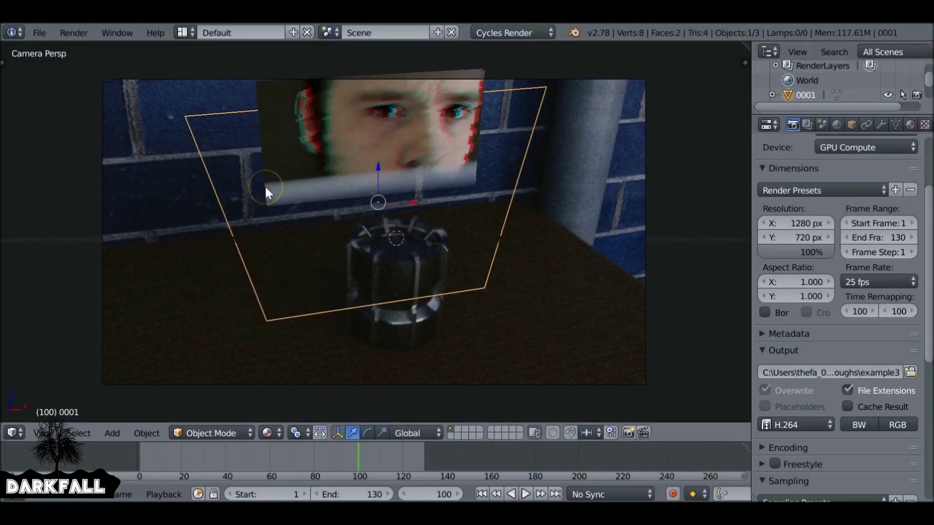
Step: Switch from the 3D view to the compositing nodes and add a Render Layers node below the emitter Image node
click(14, 433)
click(41, 254)
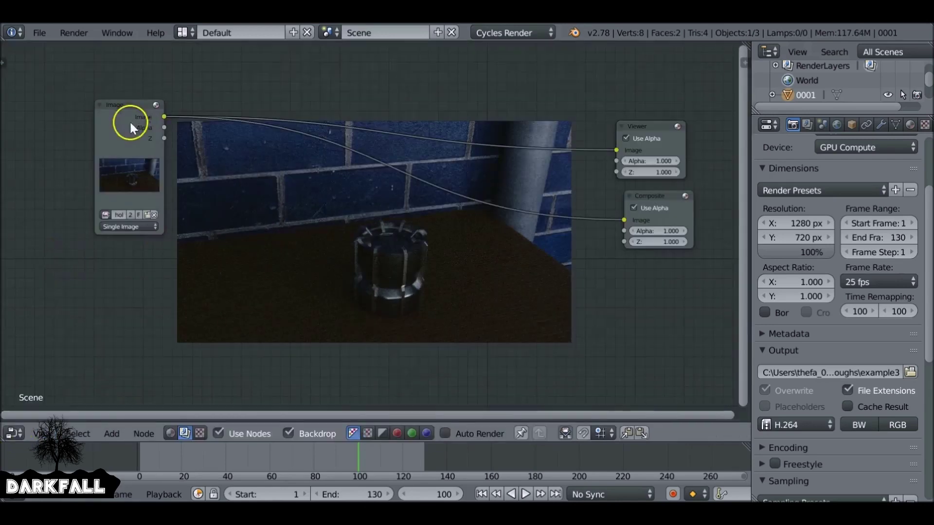
key(shift+a)
mouse_move(146, 261)
click(236, 361)
click(91, 250)
Step: Insert a Mix node after the emitter Image node and connect the Render Layers image to its second Image input
key(shift+a)
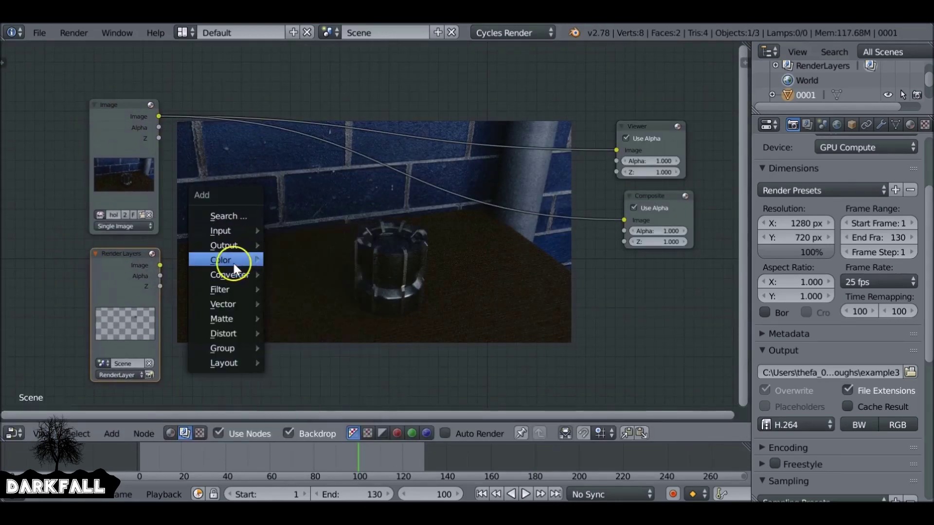
mouse_move(233, 261)
click(313, 386)
click(321, 145)
drag(160, 266, 320, 218)
Step: Enable the Mix node's alpha option and render frame 100
scroll(827, 215, up, 3)
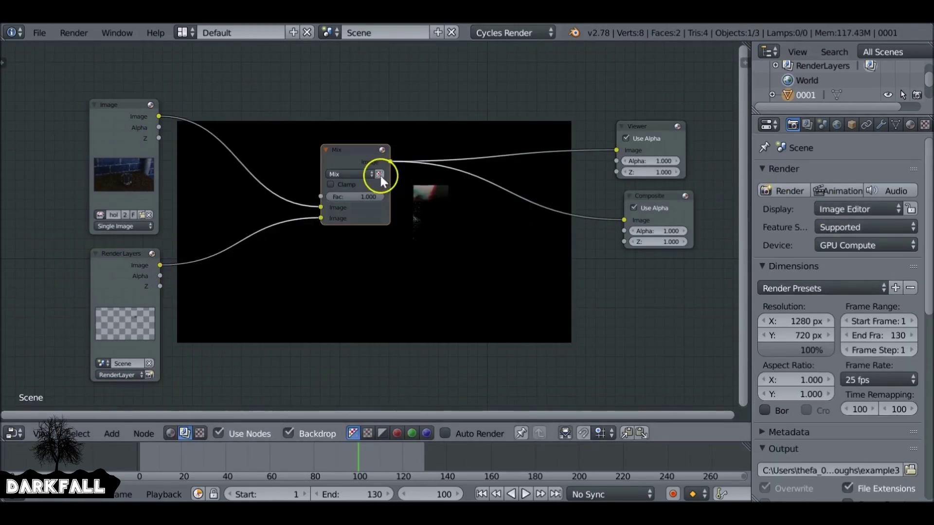
click(379, 174)
click(784, 190)
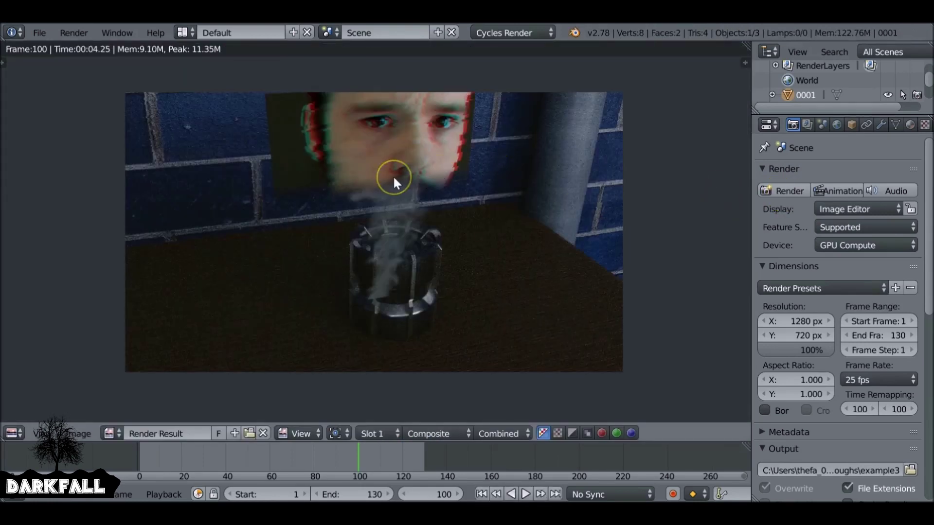